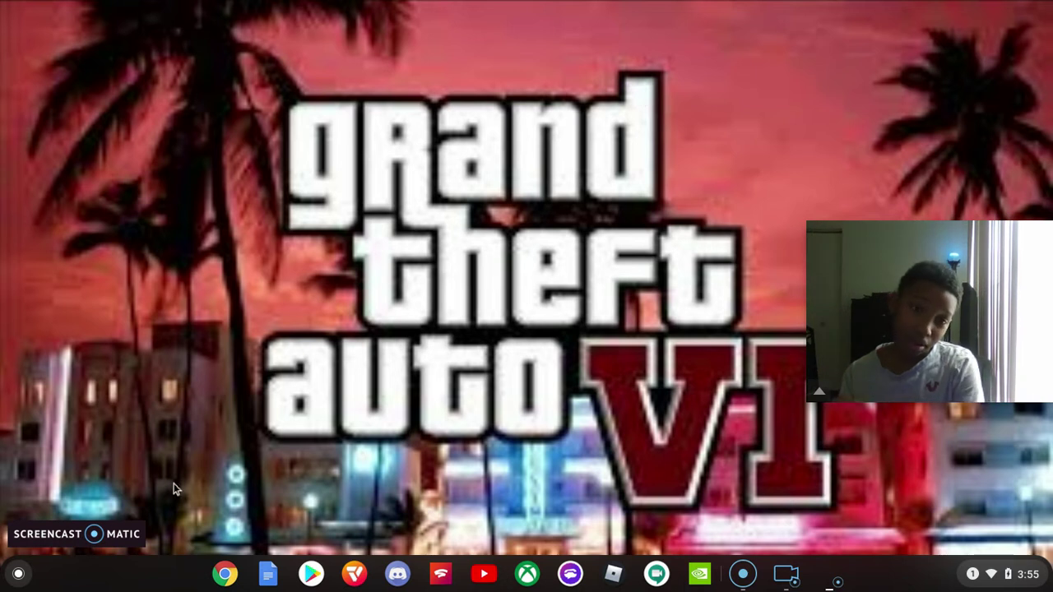
Step: Search the web for "steam linux" in Chrome and open the SteamOS + Linux on Steam store page
left_click(231, 582)
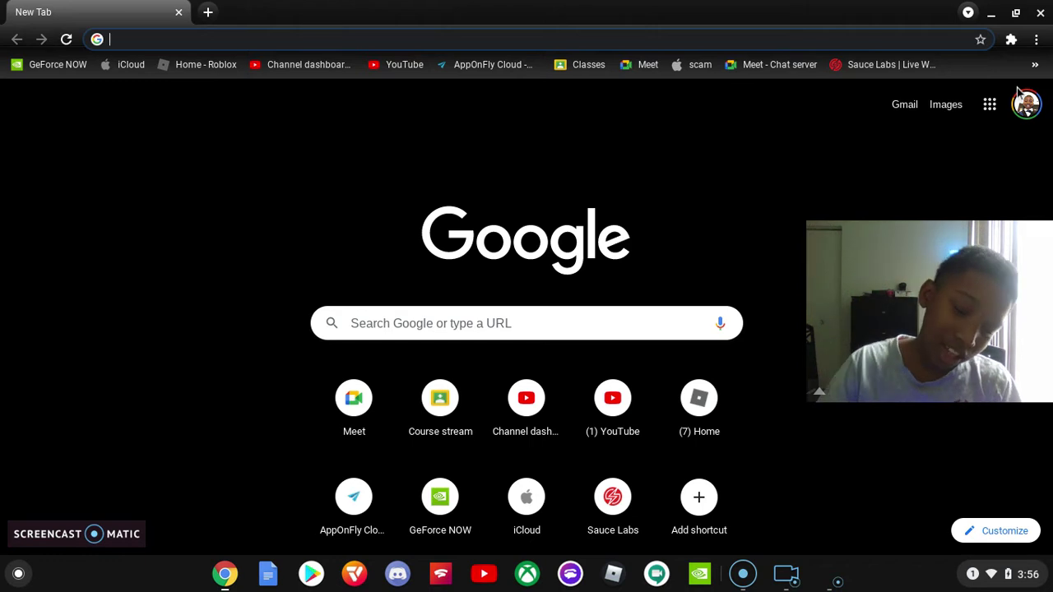
type("steam linux")
key("Return")
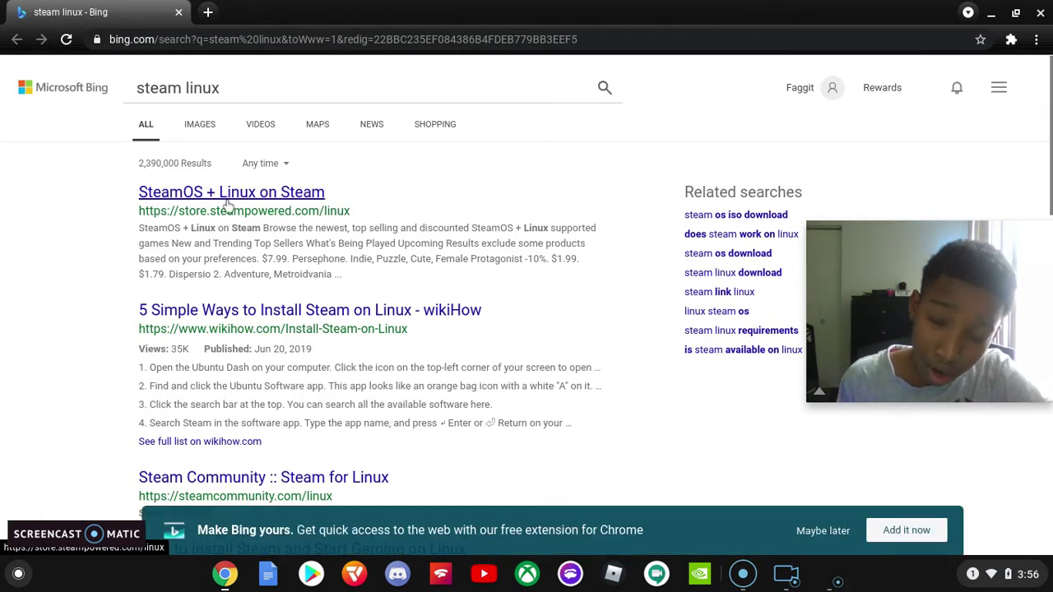
left_click(234, 204)
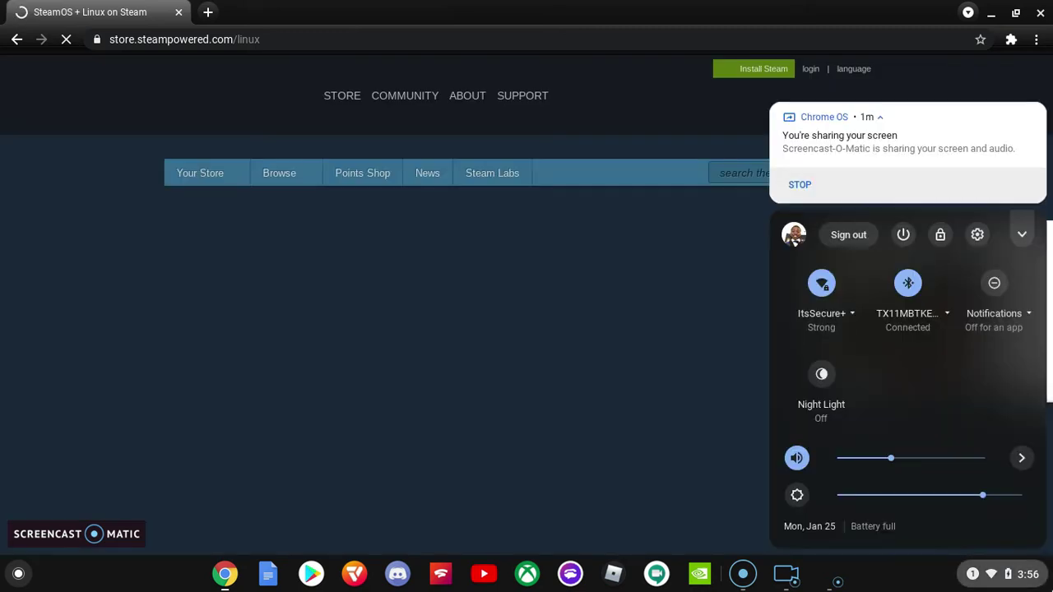
Step: Download the SteamOS/Linux version of the Steam installer to Downloads, replacing the existing steam_latest.deb file
scroll(752, 362, "down", 4)
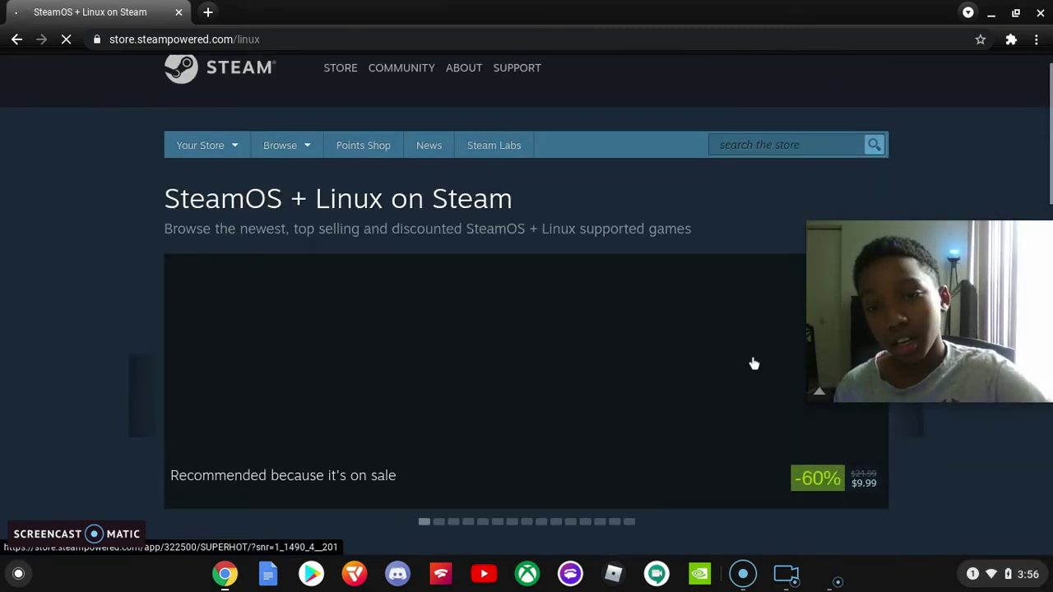
scroll(752, 369, "up", 4)
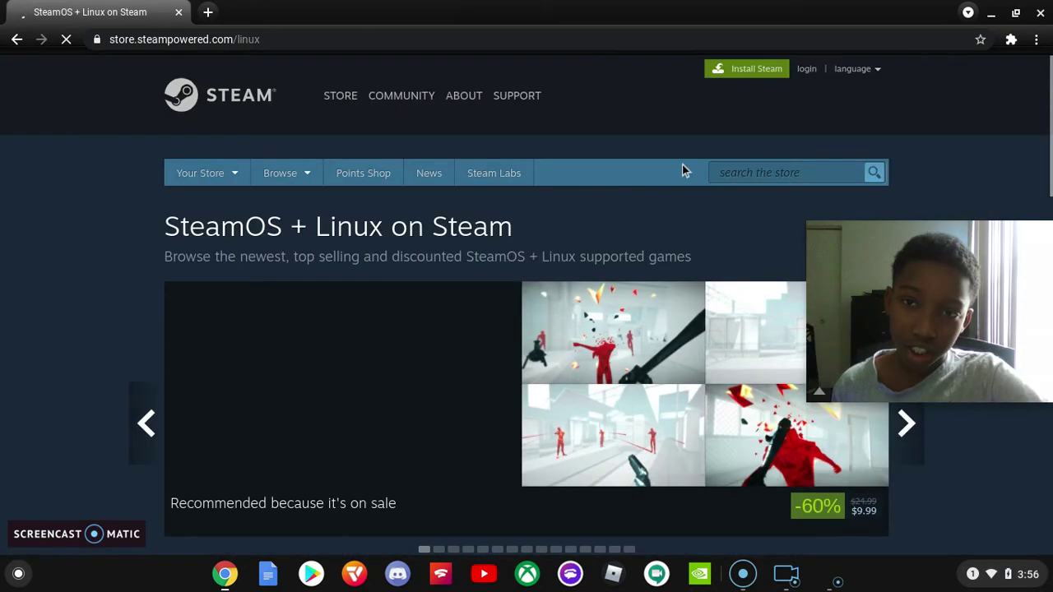
left_click(731, 75)
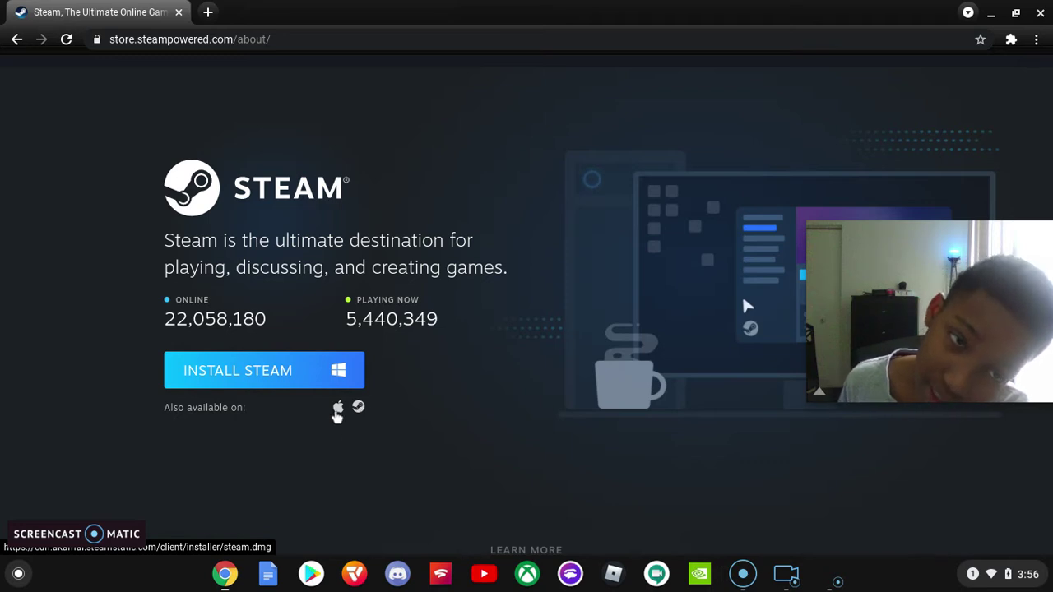
left_click(359, 408)
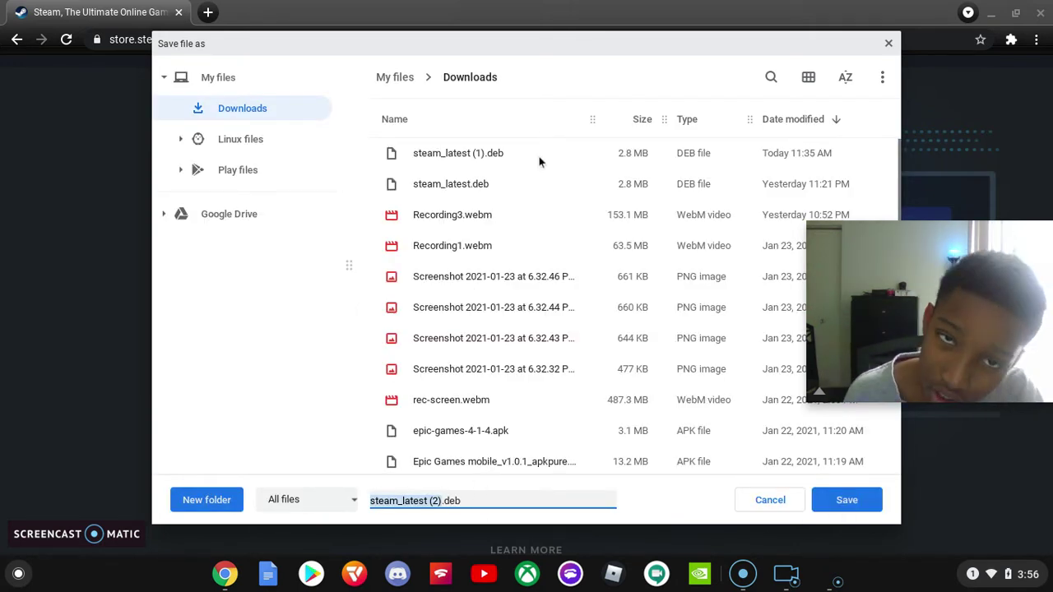
left_click(528, 192)
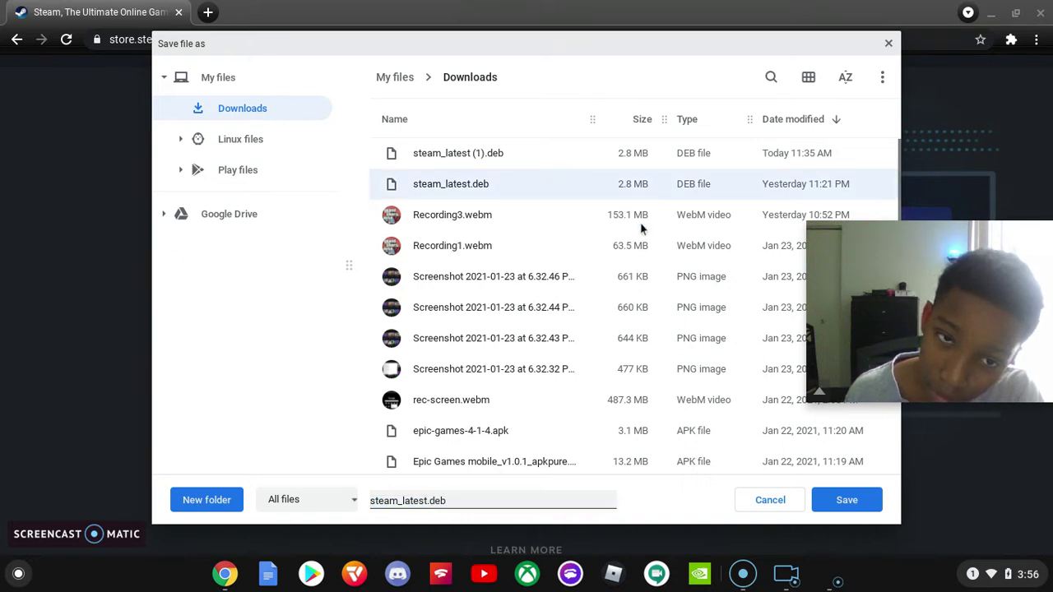
left_click(847, 509)
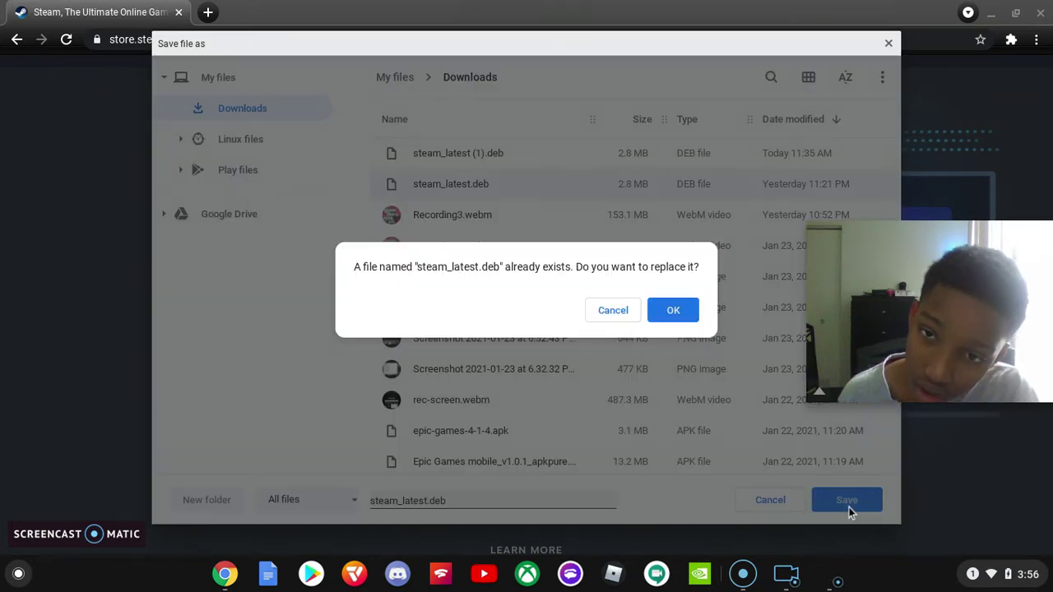
left_click(662, 314)
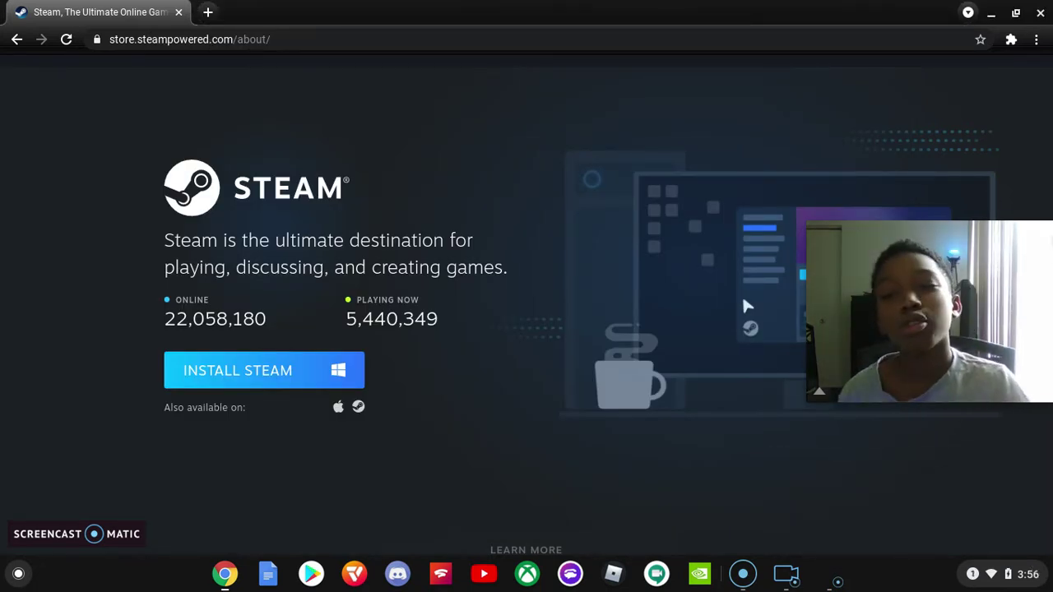
Step: Install steam_latest.deb from the Downloads folder in the Files app with Linux (Beta)
key("alt+shift+m")
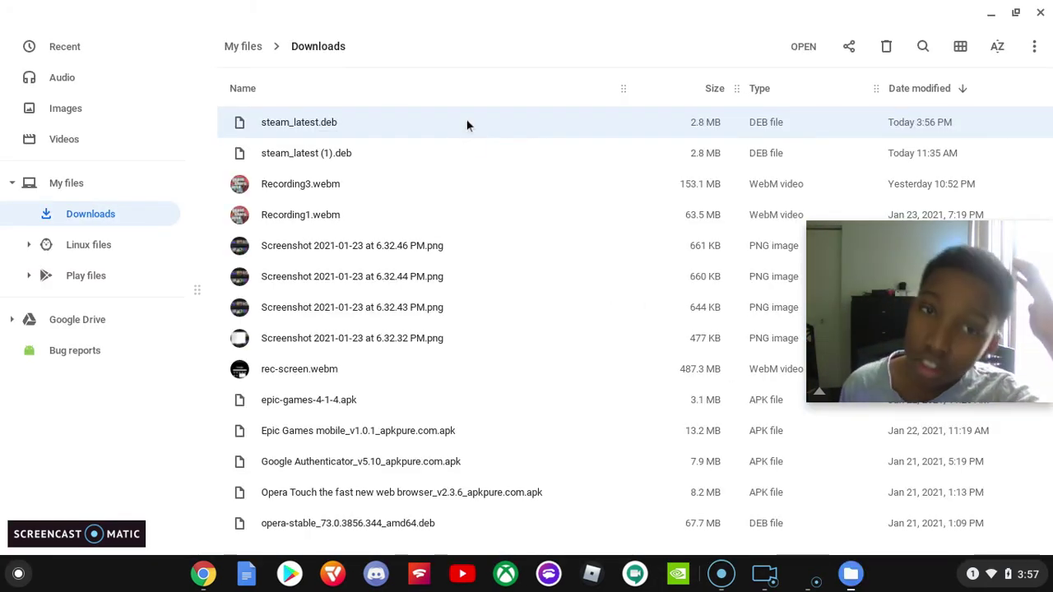
right_click(468, 123)
left_click(507, 140)
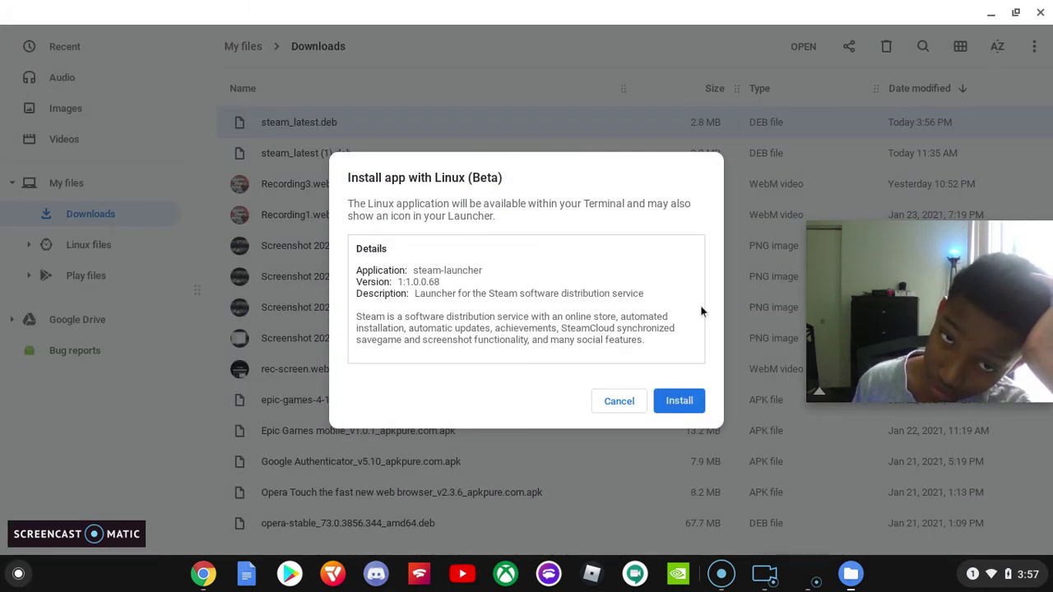
left_click(680, 403)
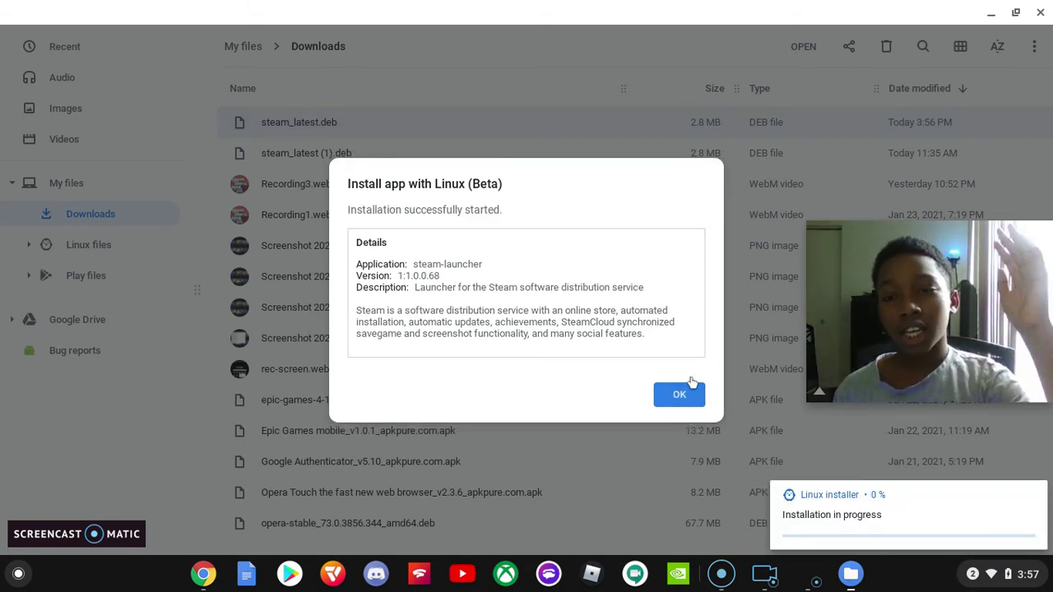
left_click(679, 394)
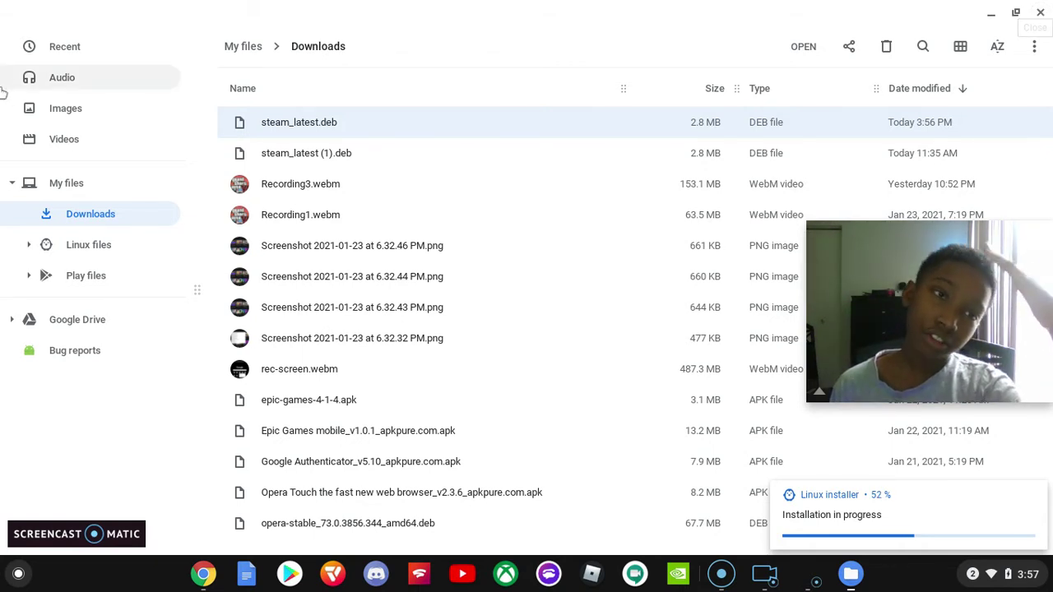
left_click(118, 251)
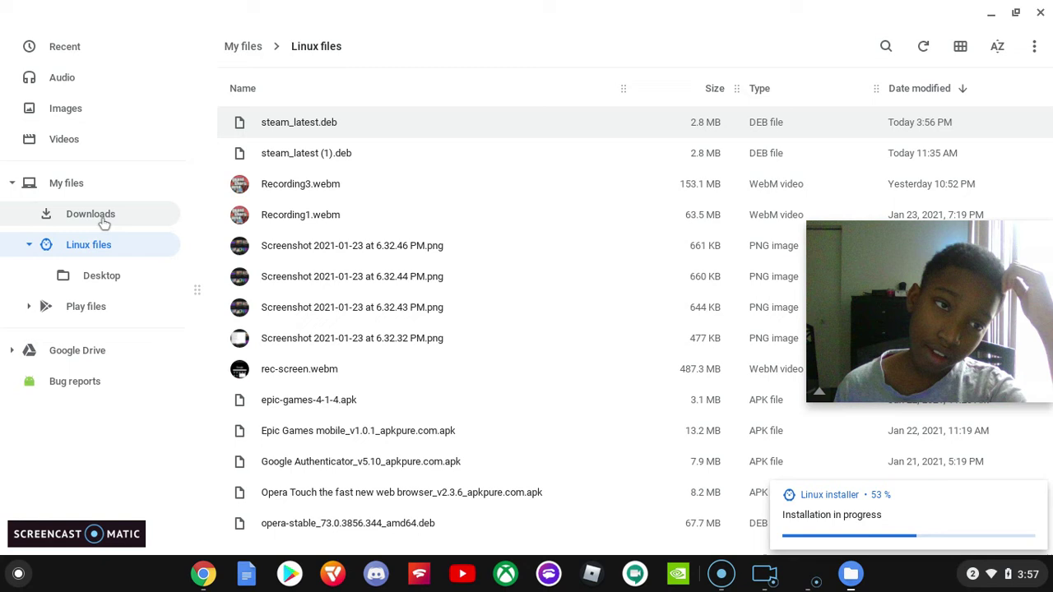
left_click(1033, 46)
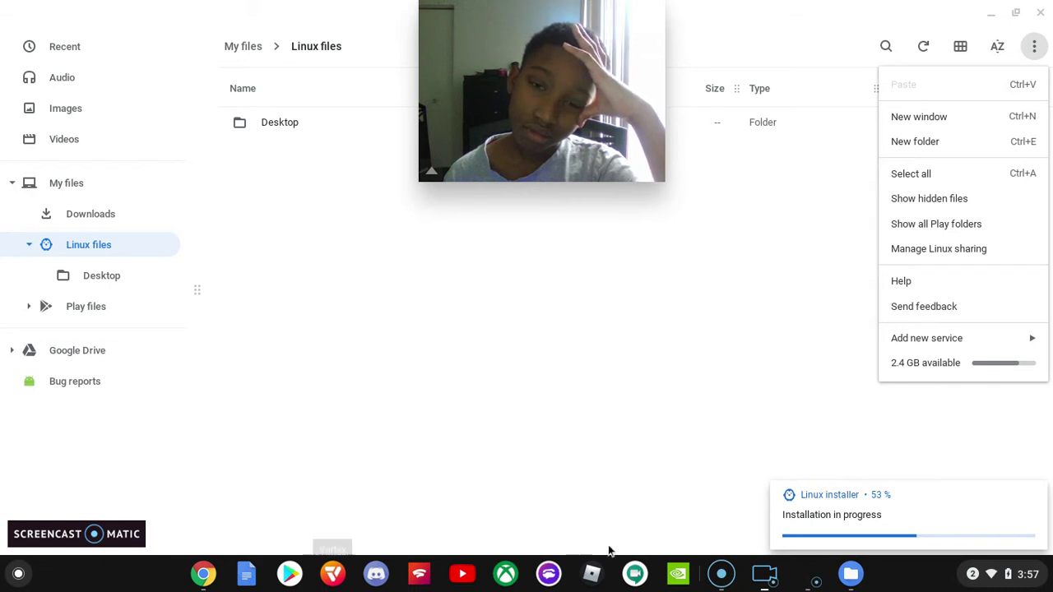
right_click(808, 581)
left_click(845, 480)
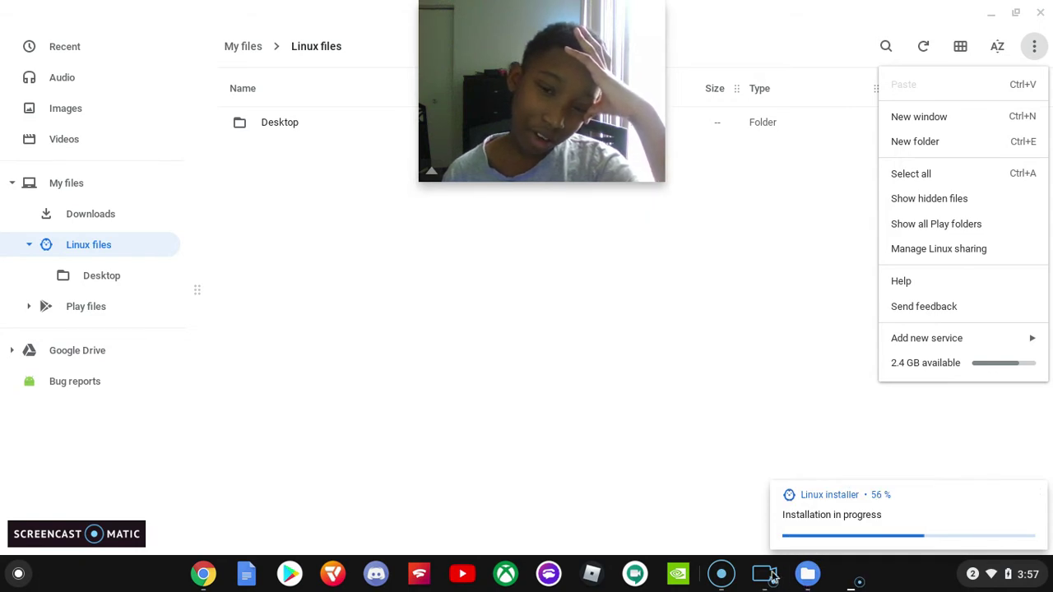
right_click(856, 575)
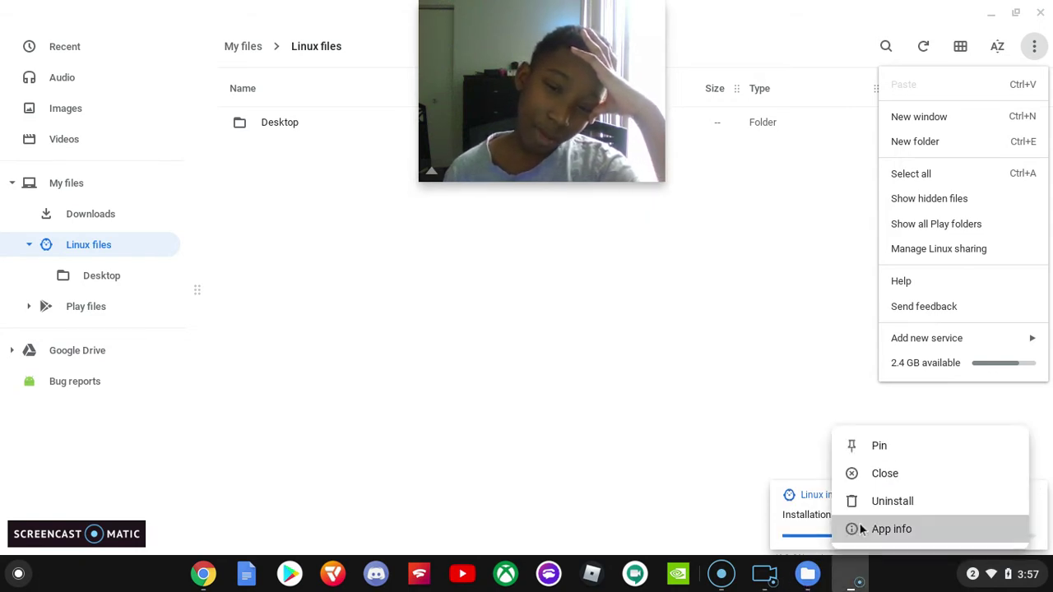
left_click(881, 463)
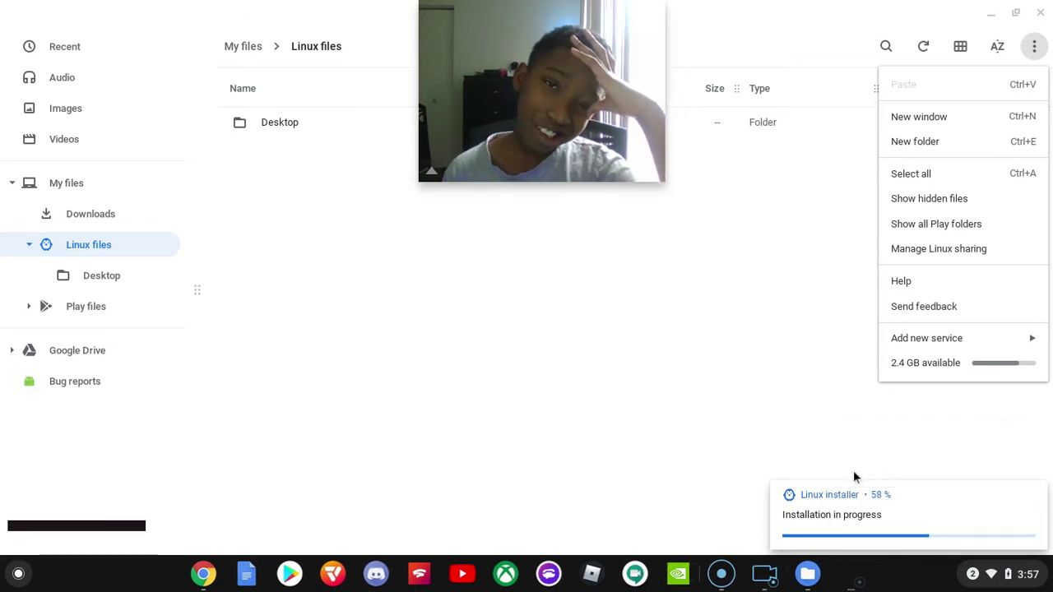
right_click(857, 576)
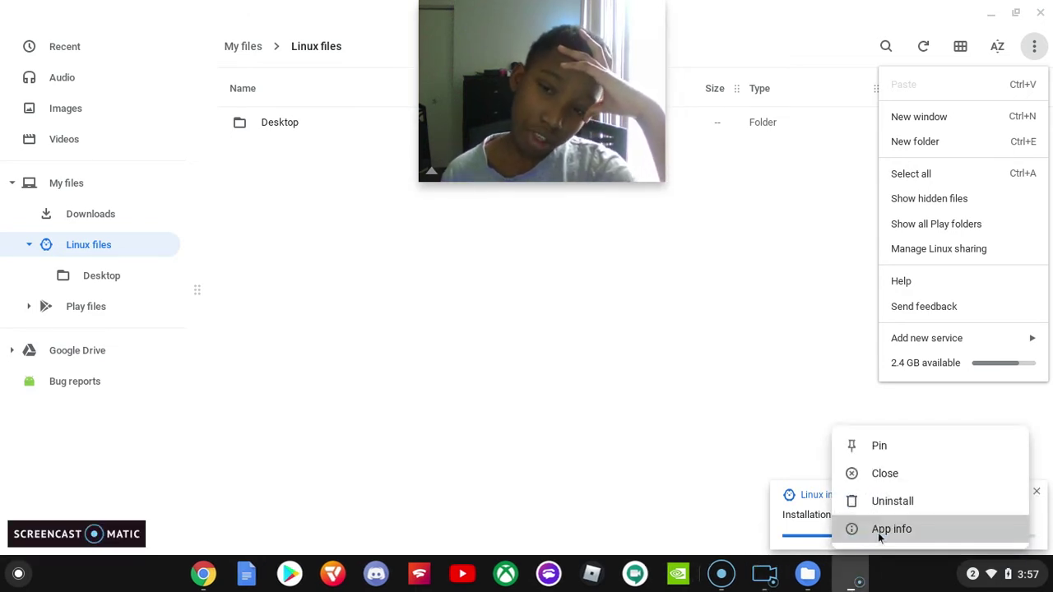
left_click(897, 473)
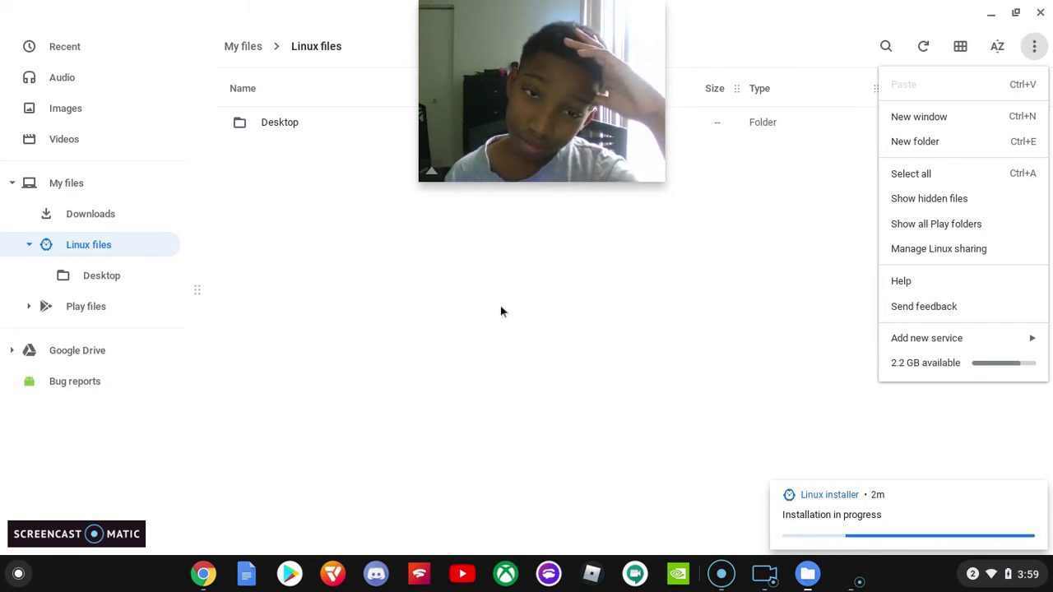
right_click(758, 255)
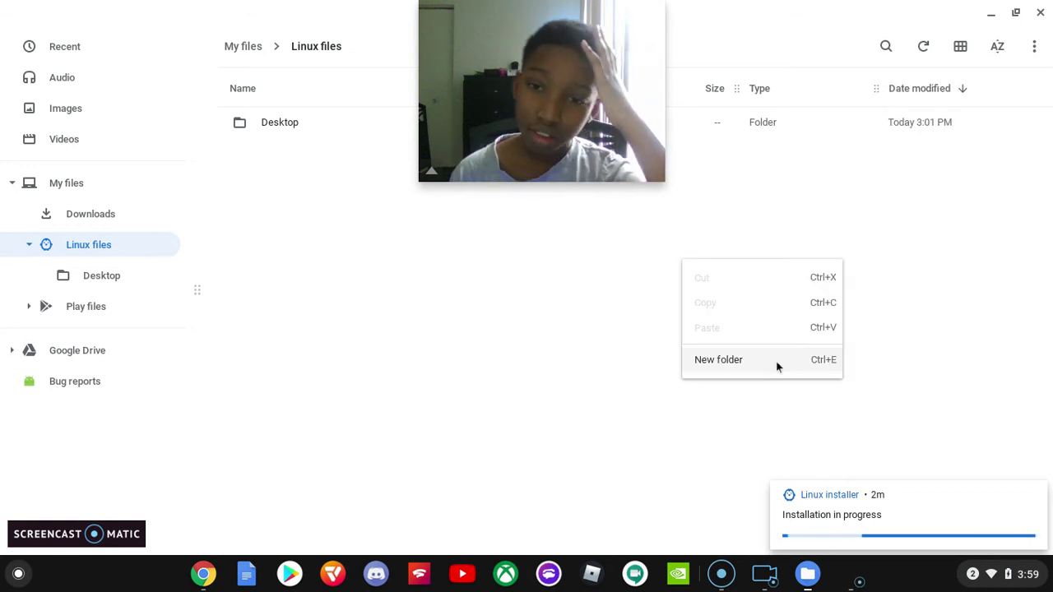
left_click(556, 358)
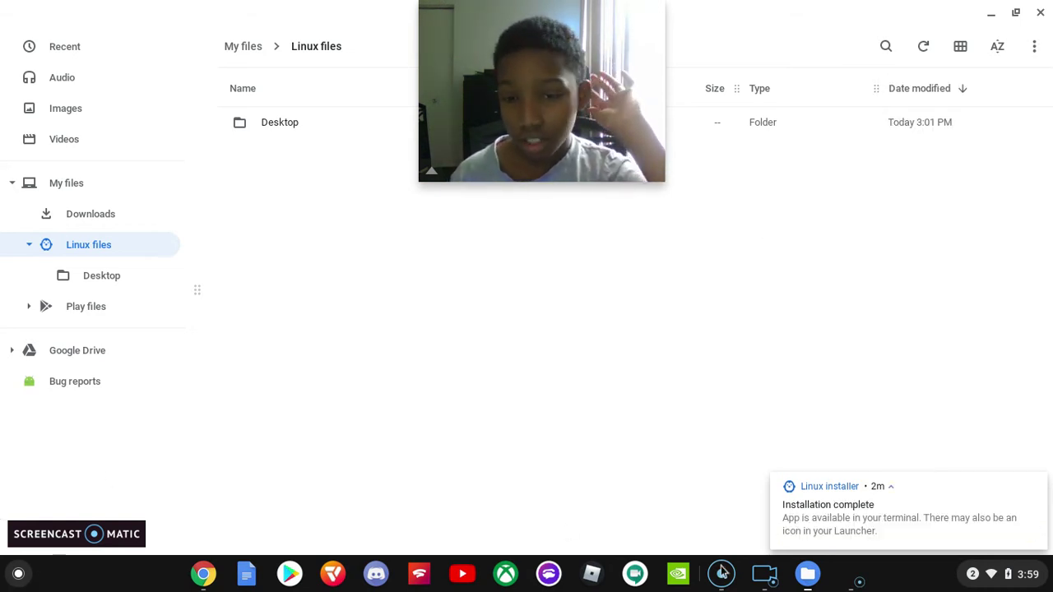
Step: Clear all system notifications and close the Files and Chrome windows
left_click(1008, 582)
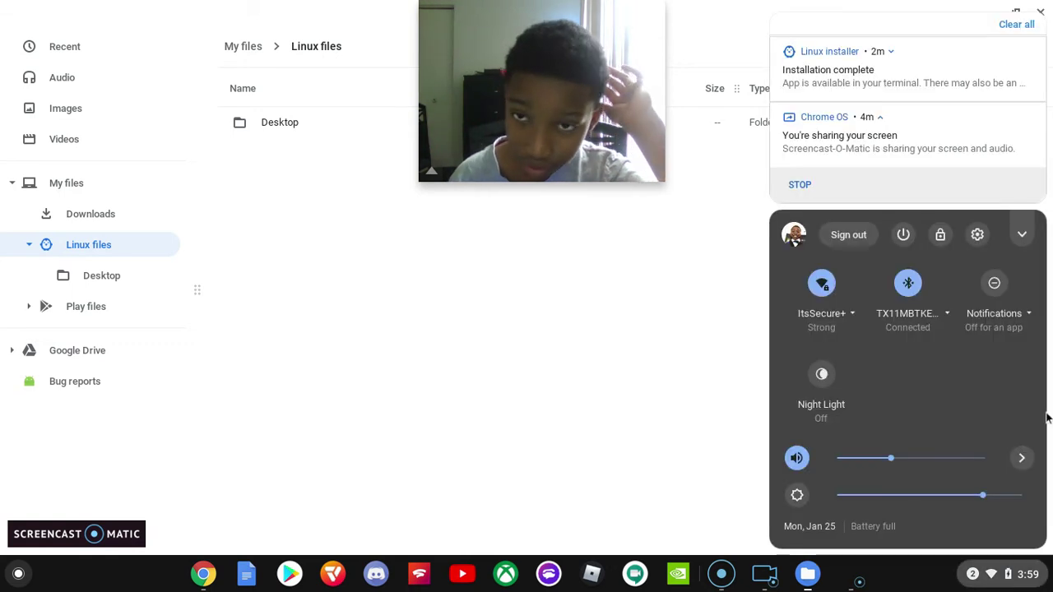
left_click(1016, 24)
key("Escape")
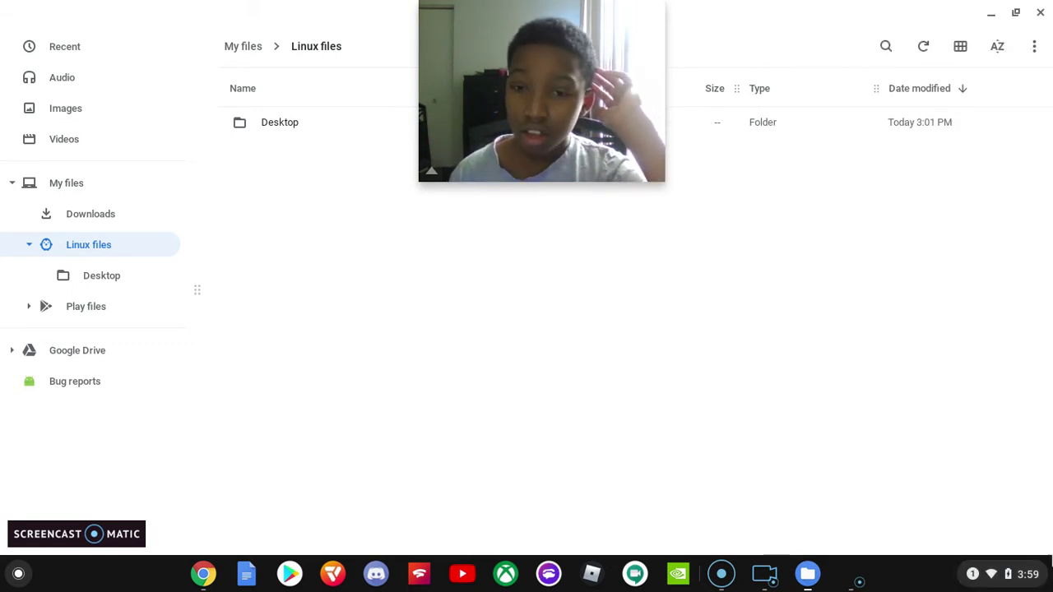
left_click(1041, 12)
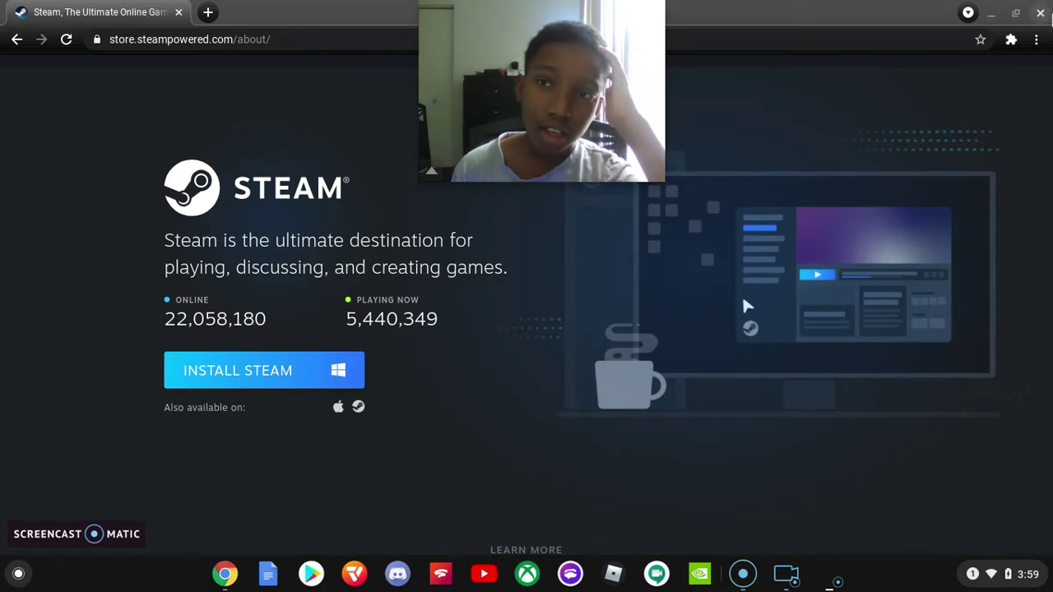
left_click(1044, 13)
Step: Try to start the newly installed Steam app from the launcher
left_click(18, 574)
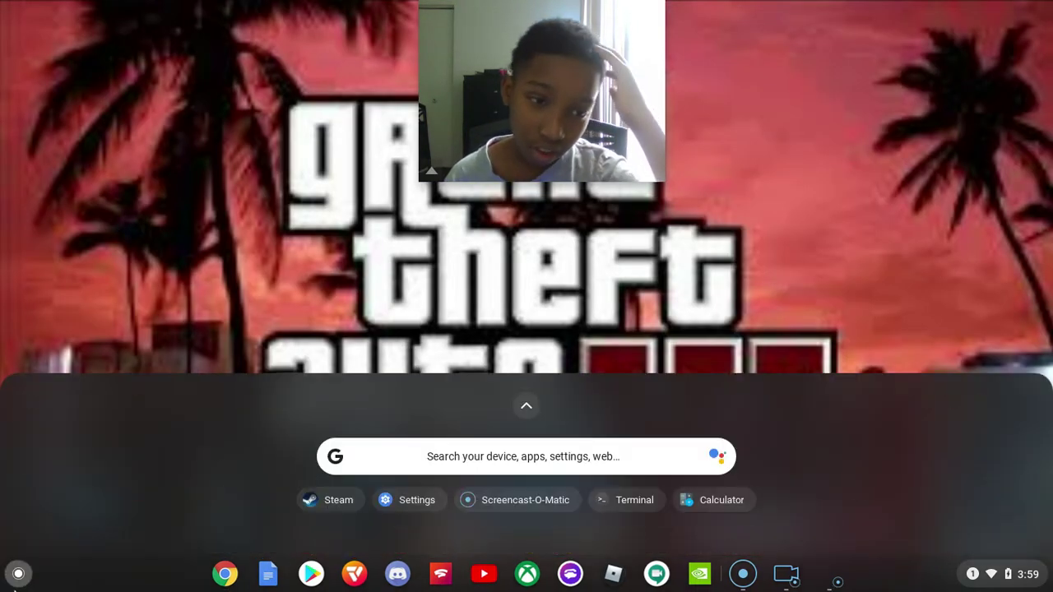
left_click(337, 501)
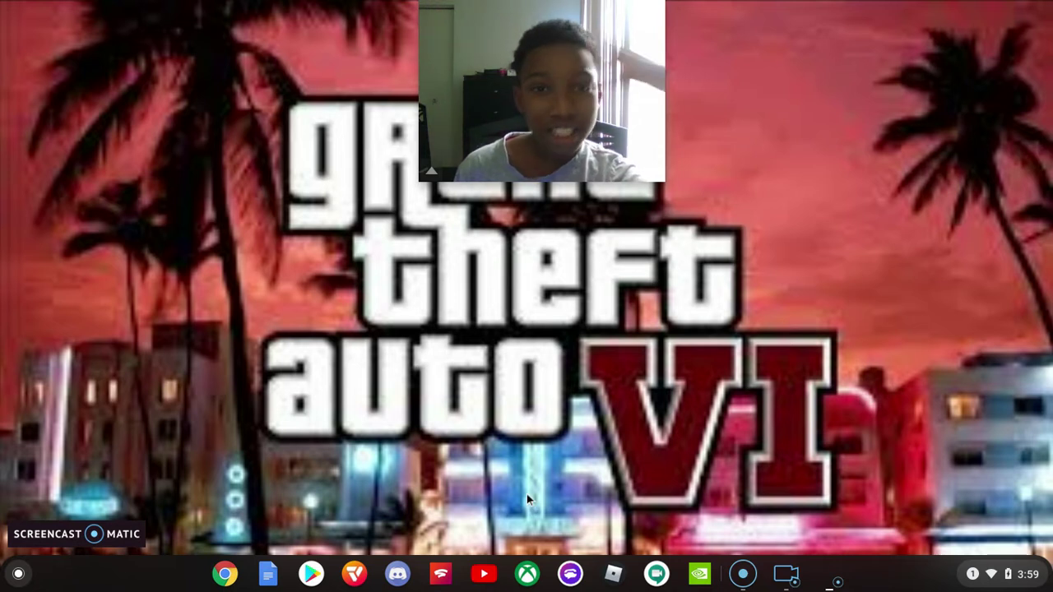
left_click(18, 573)
left_click(234, 51)
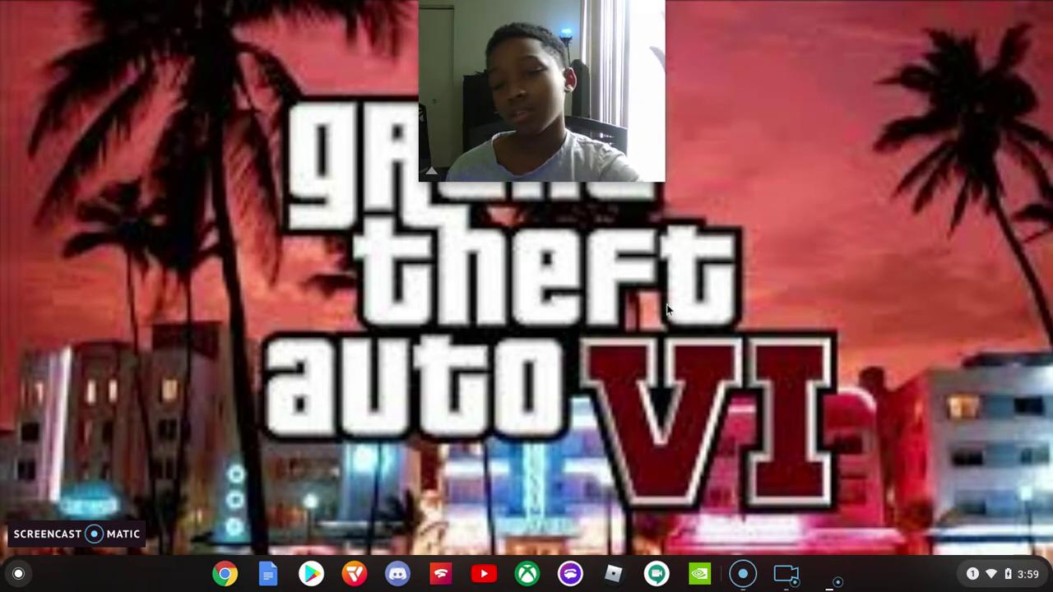
left_click(19, 573)
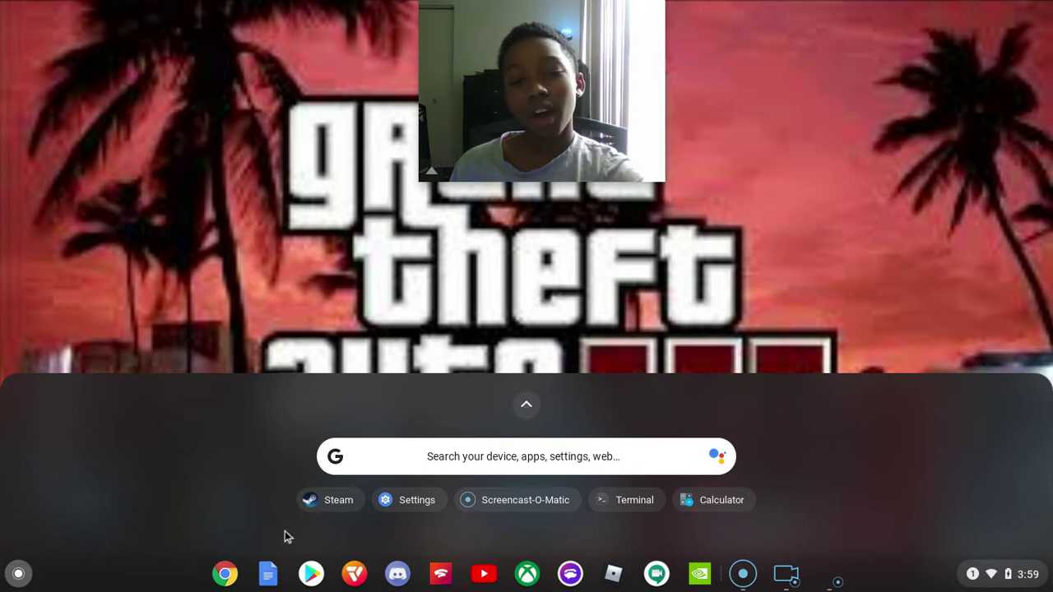
left_click(324, 510)
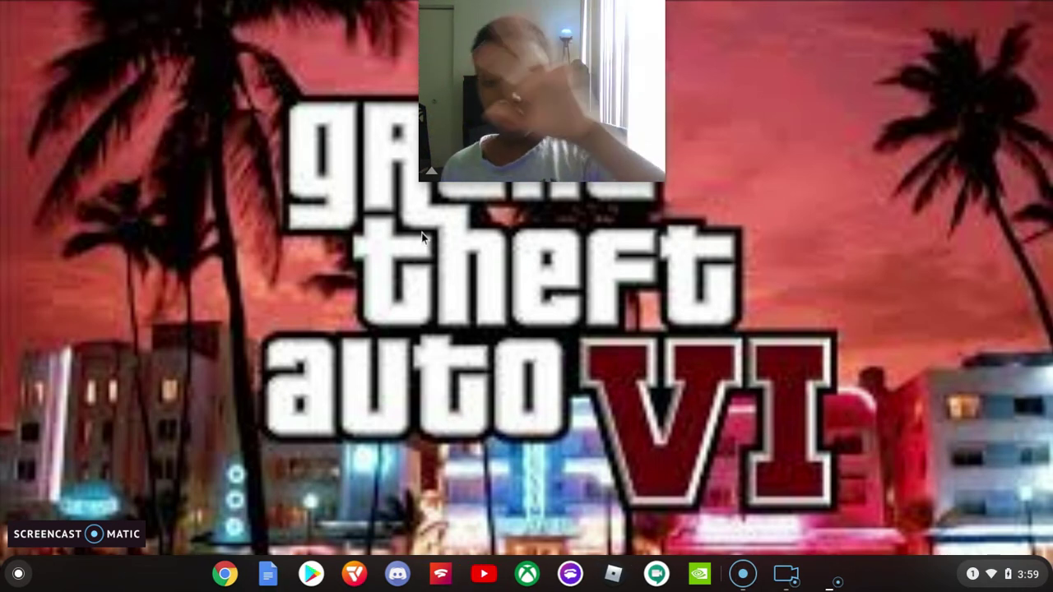
left_click(17, 573)
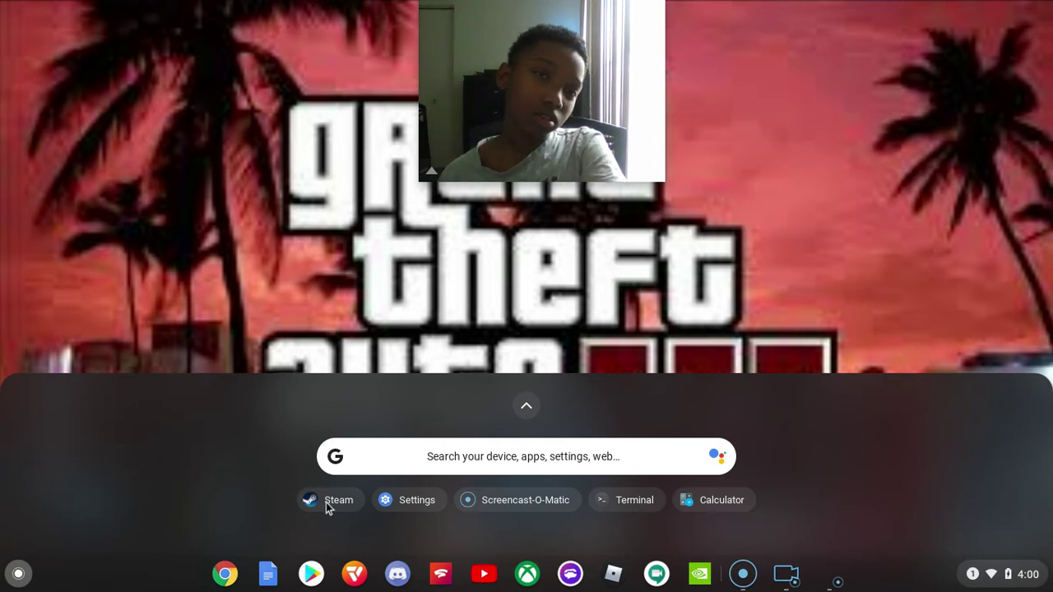
left_click(352, 349)
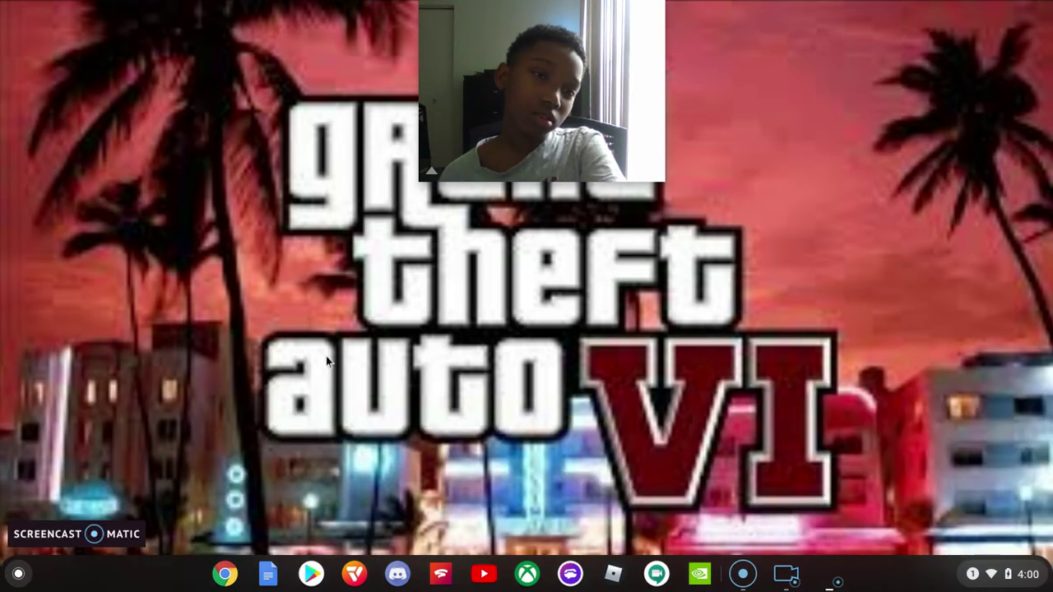
Step: Set the desktop's shelf position to Left
right_click(327, 356)
mouse_move(362, 408)
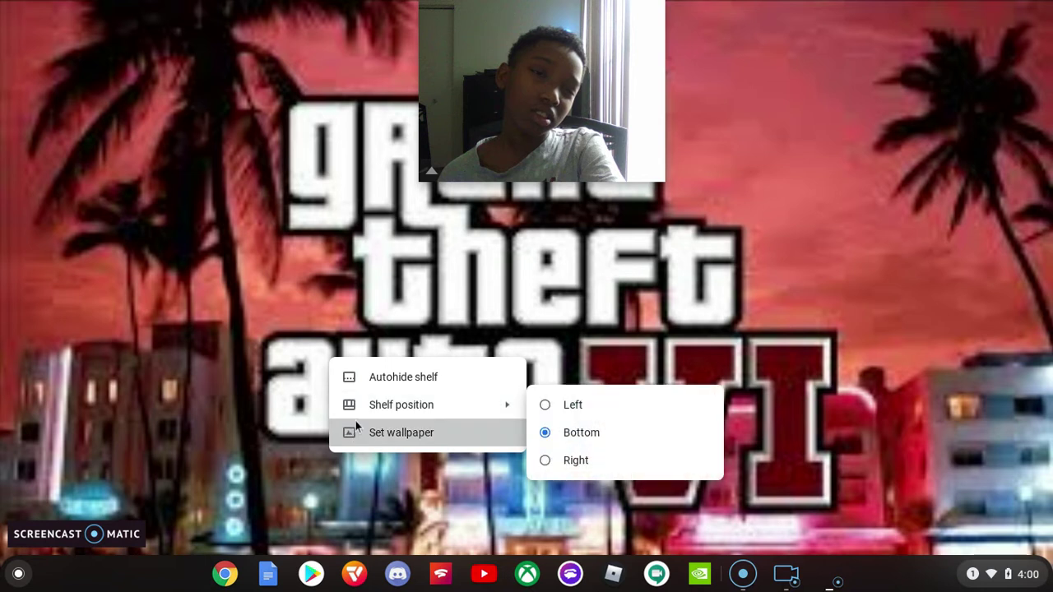
left_click(611, 407)
Step: Set the desktop's shelf position to Right
right_click(368, 360)
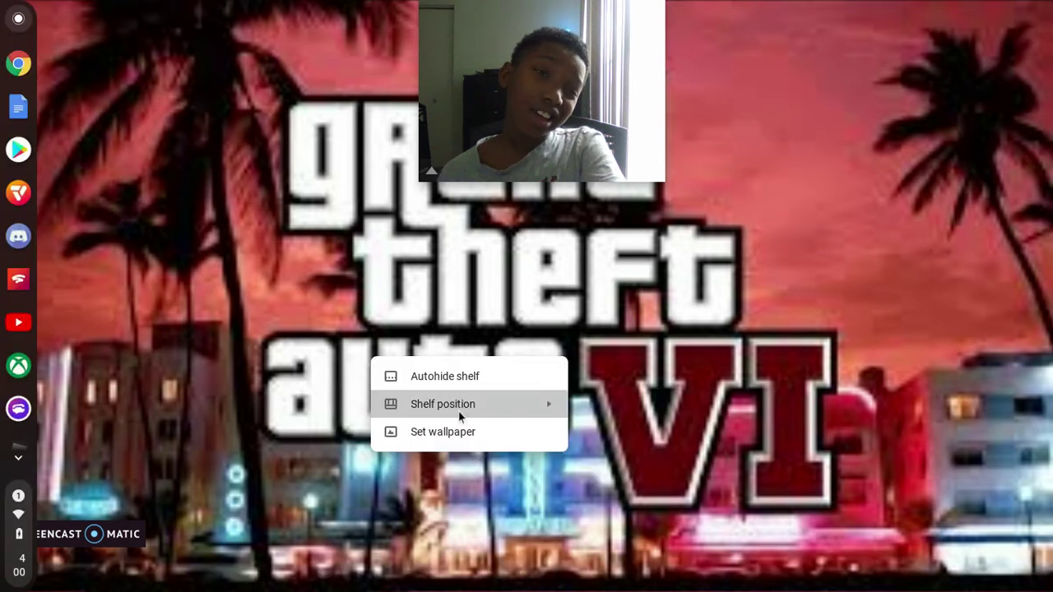
mouse_move(461, 404)
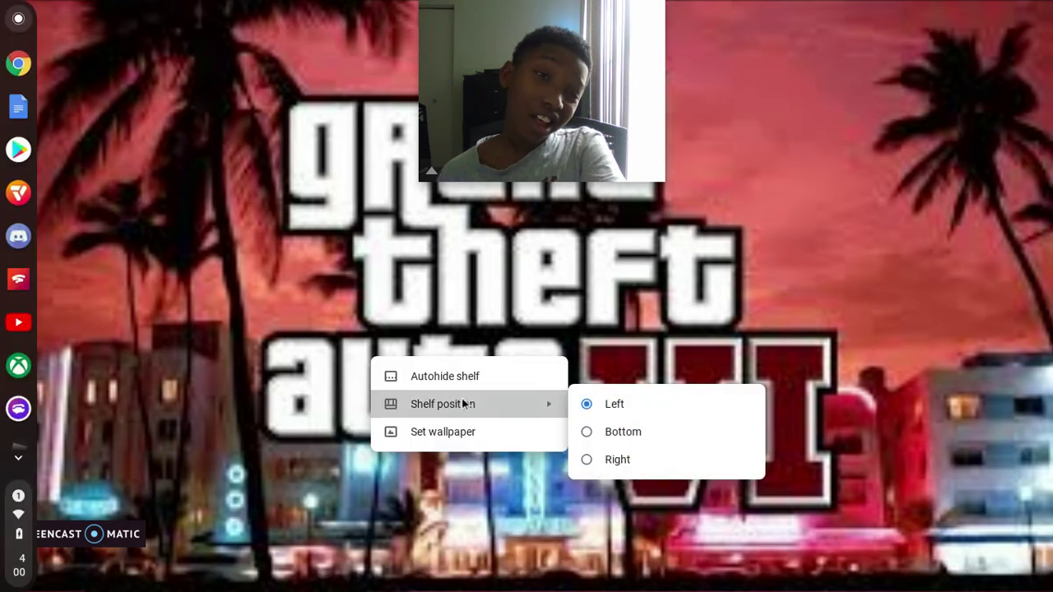
left_click(652, 458)
Step: Set the desktop's shelf position back to Bottom
right_click(530, 387)
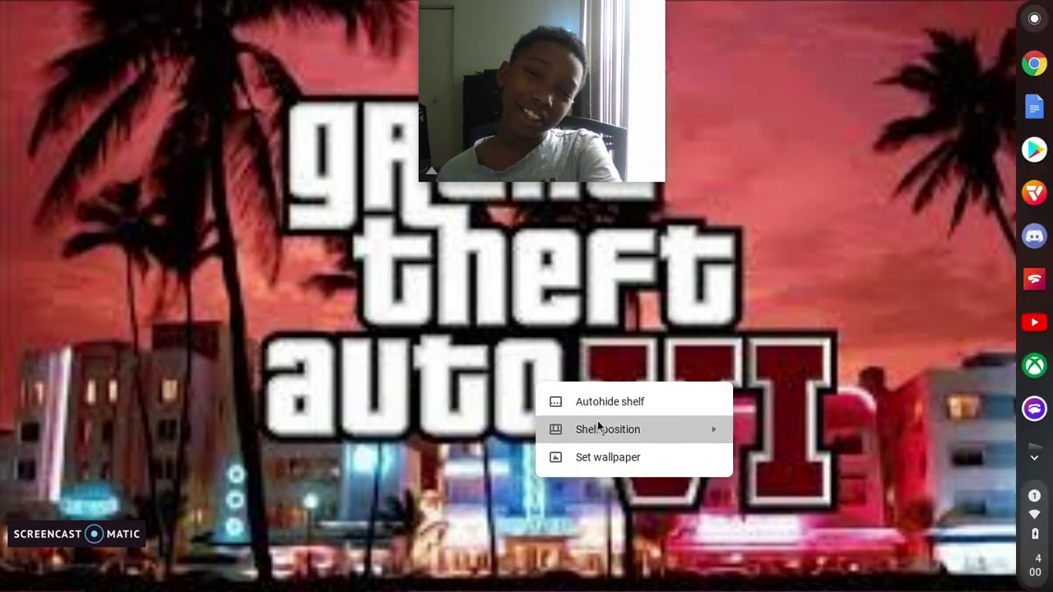
mouse_move(599, 429)
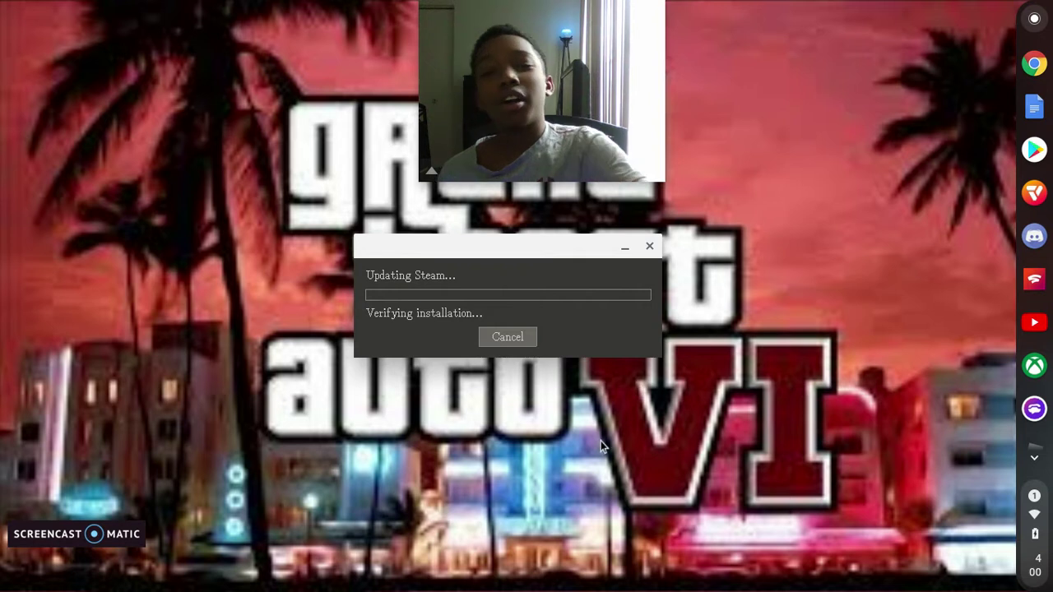
right_click(1044, 476)
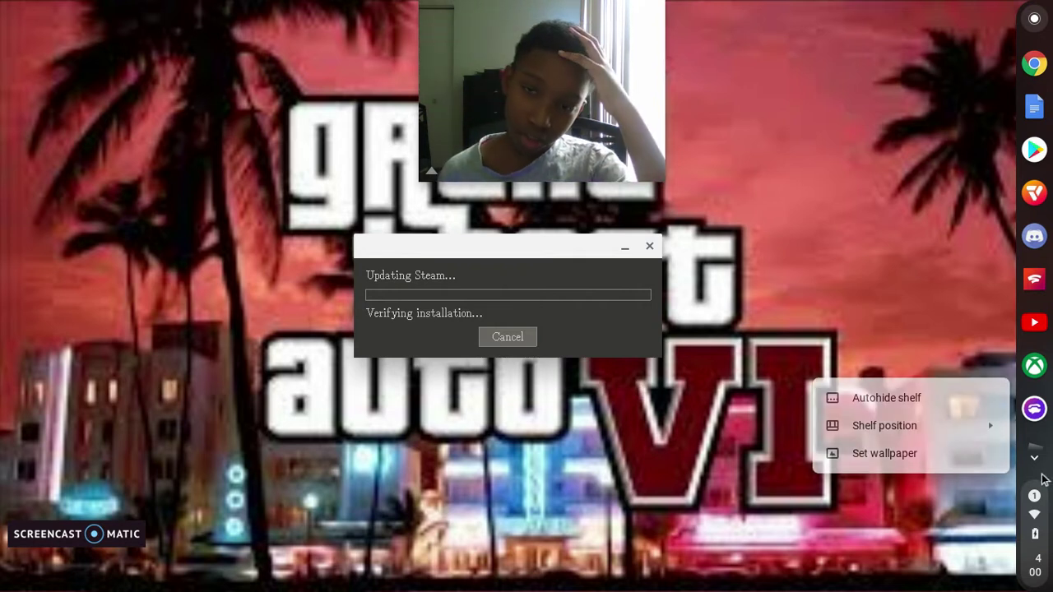
mouse_move(943, 434)
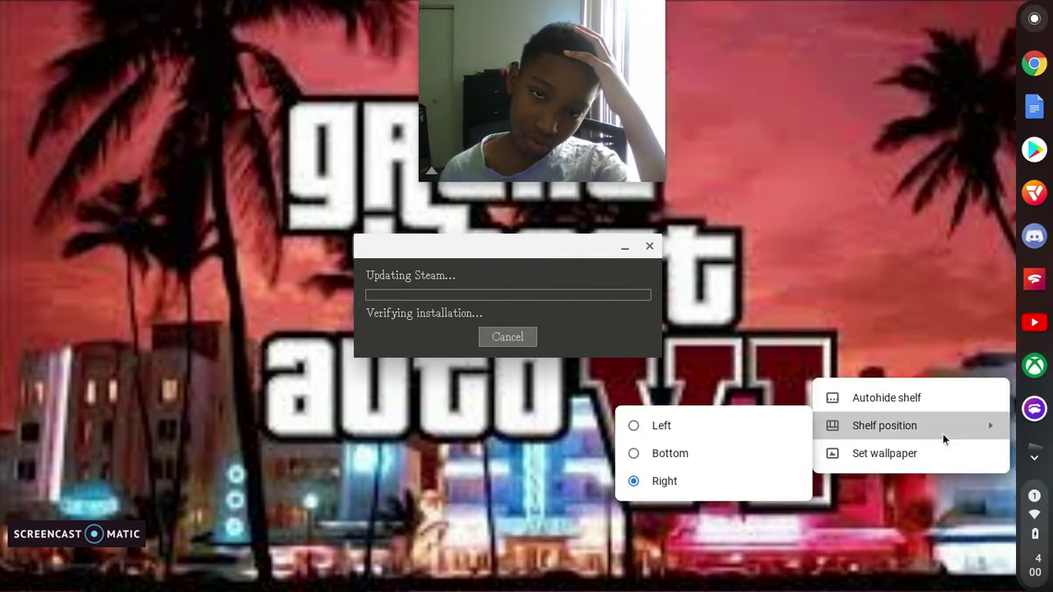
left_click(707, 453)
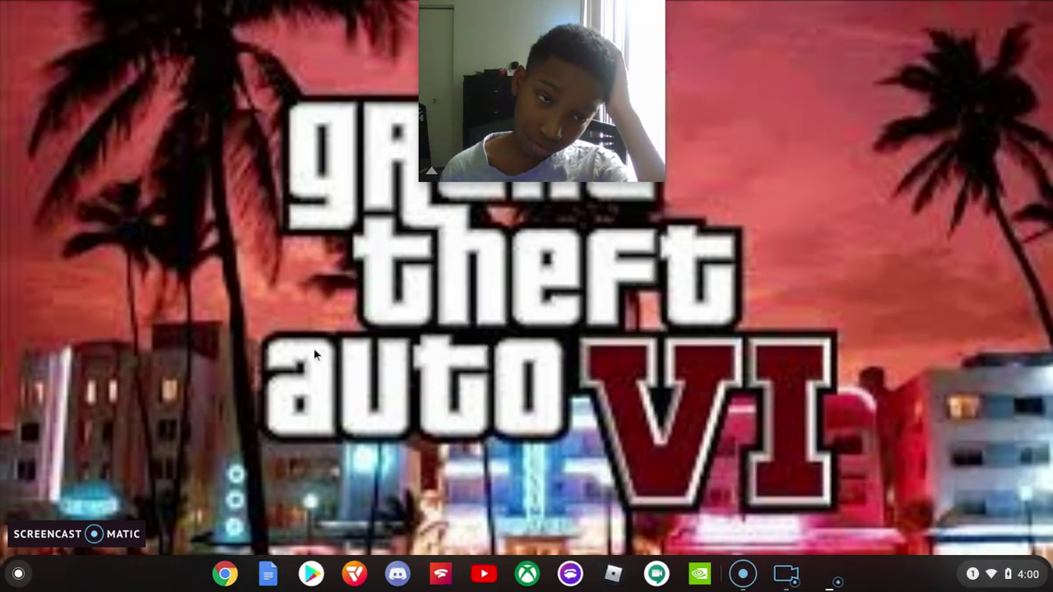
Step: Try to start Steam from the launcher and check the system status area
key("super")
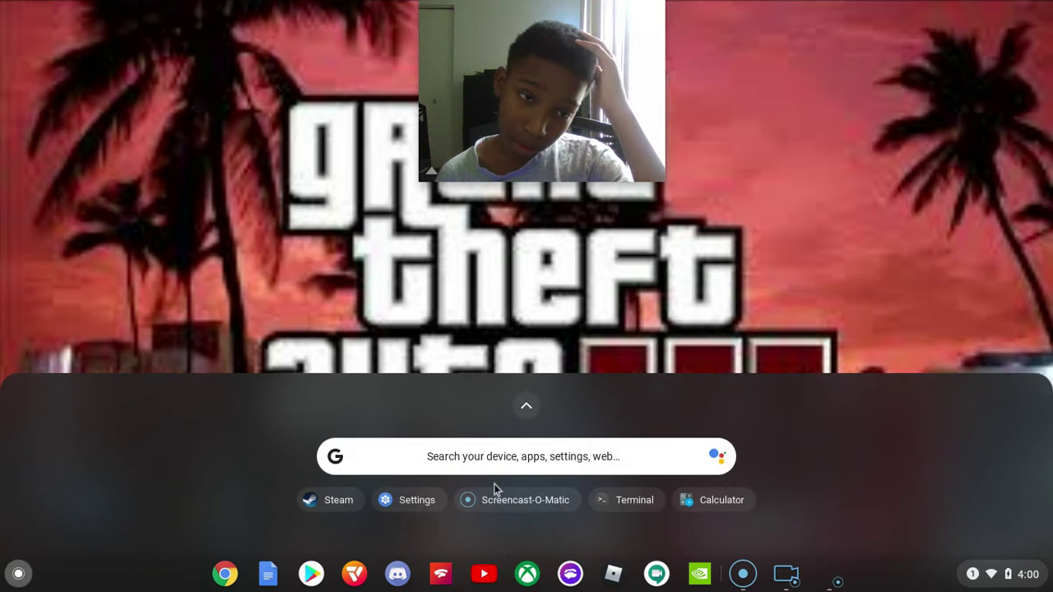
left_click(338, 502)
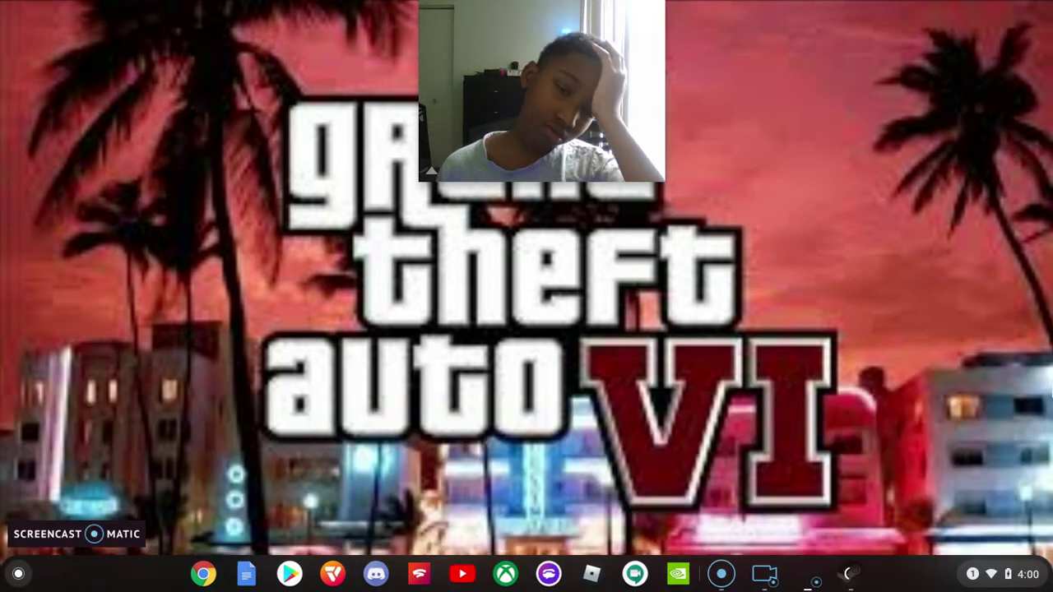
left_click(999, 573)
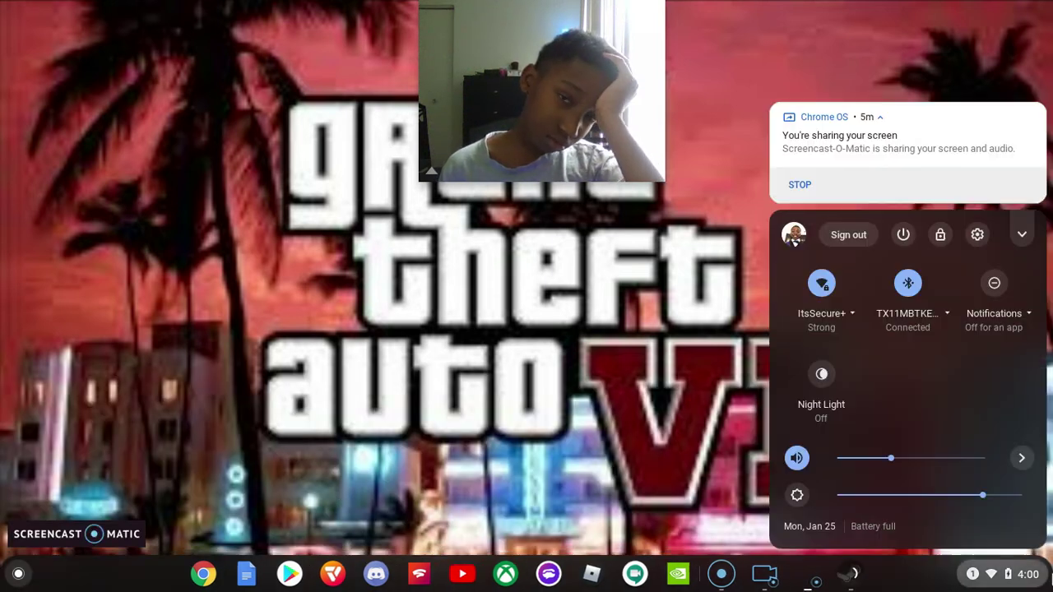
left_click(1023, 560)
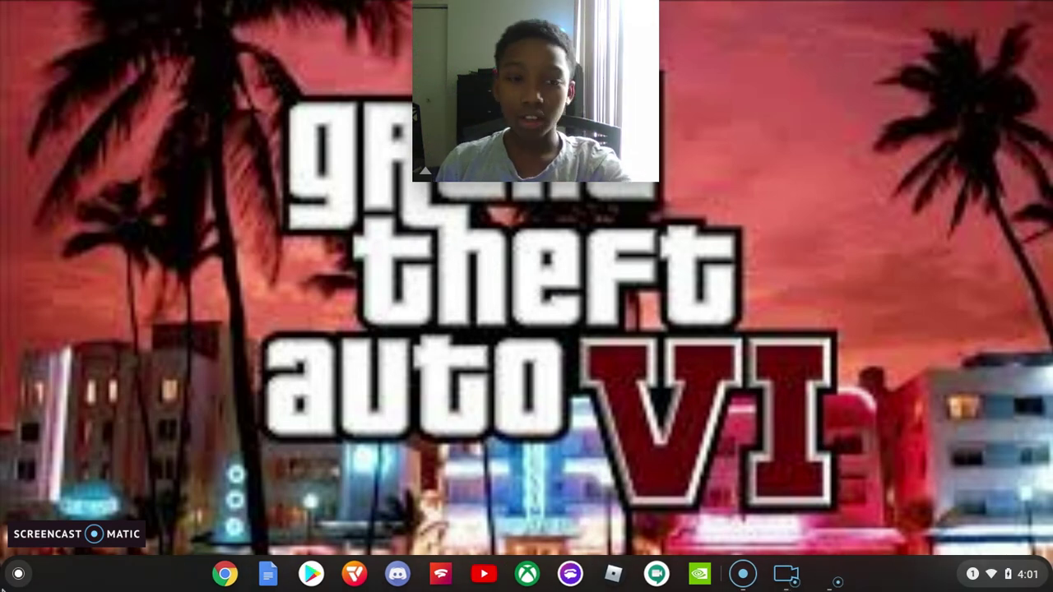
Step: Start Steam from the launcher and check its options on the shelf
key("super")
left_click(352, 502)
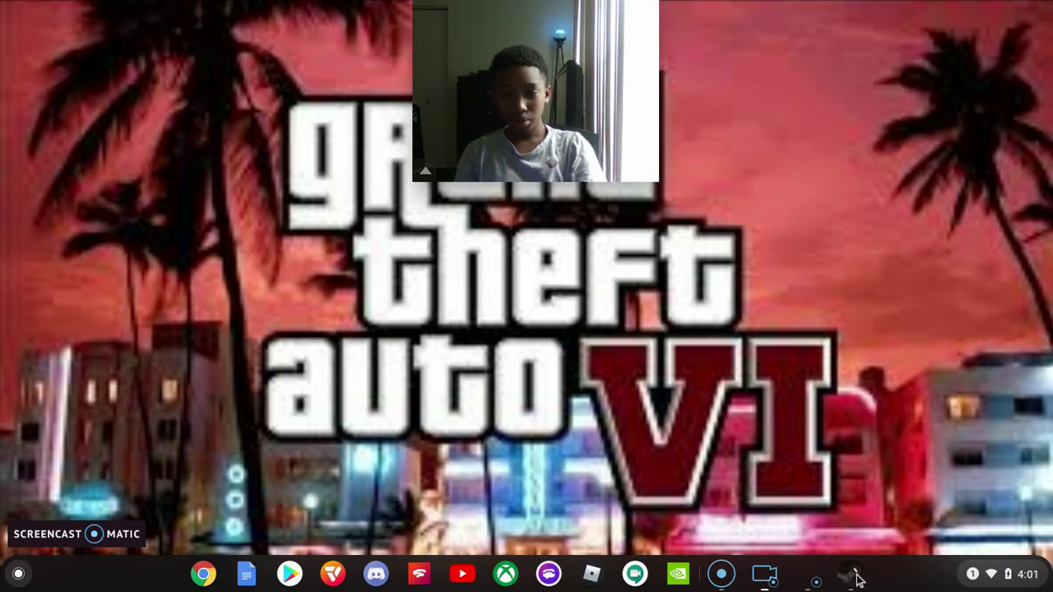
right_click(855, 578)
left_click(917, 527)
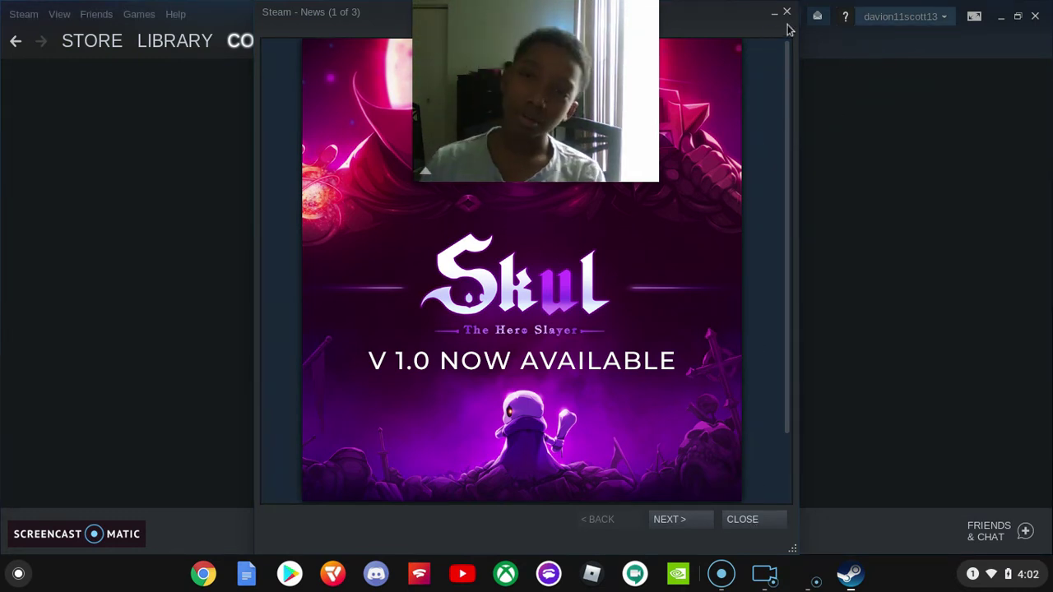
Step: Close Steam along with its news window and try to start it again from the launcher
right_click(848, 586)
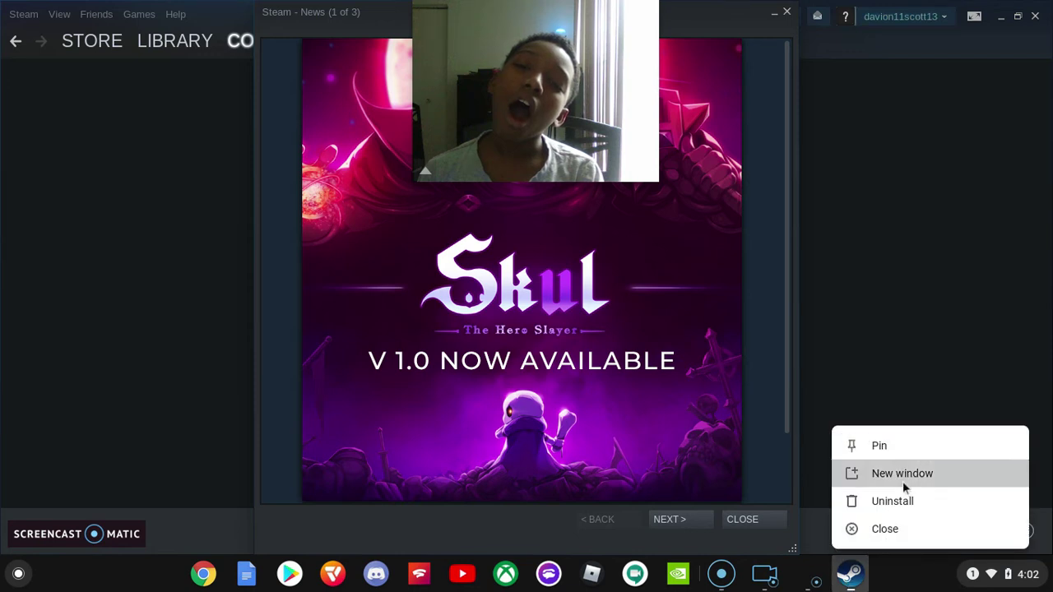
left_click(875, 539)
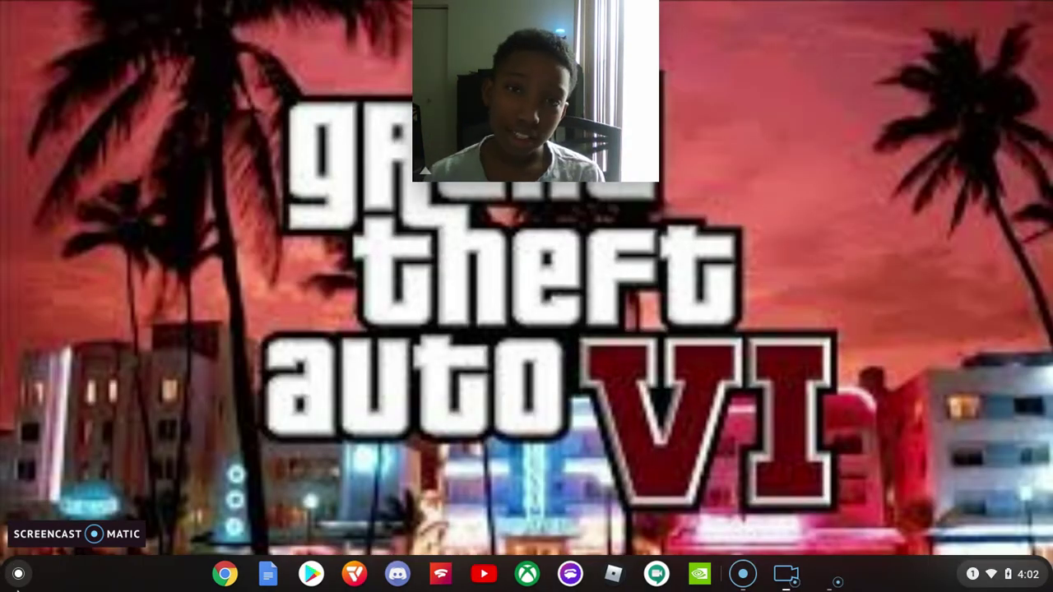
left_click(2, 584)
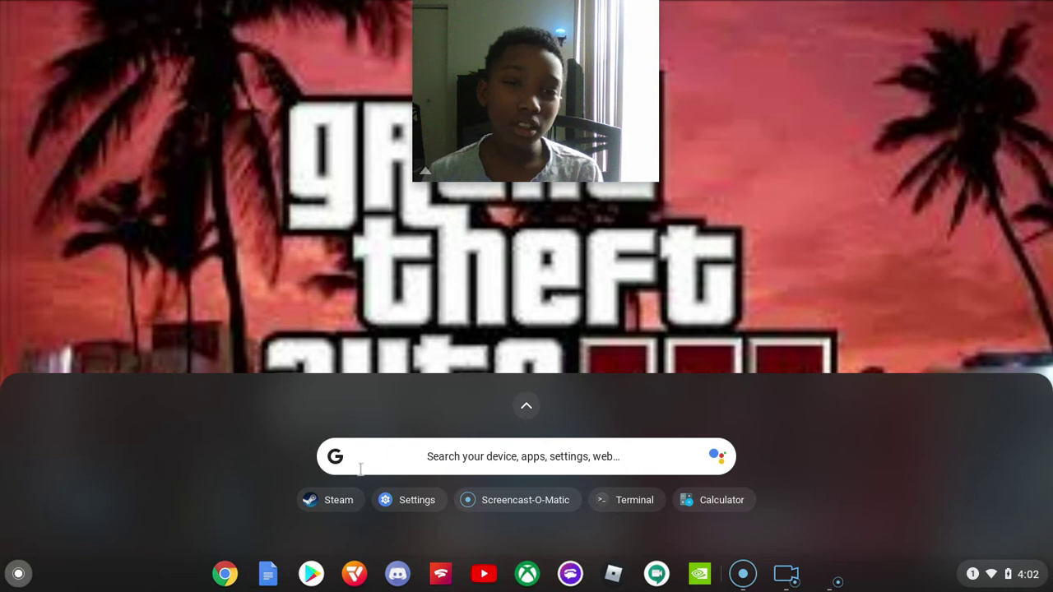
left_click(321, 509)
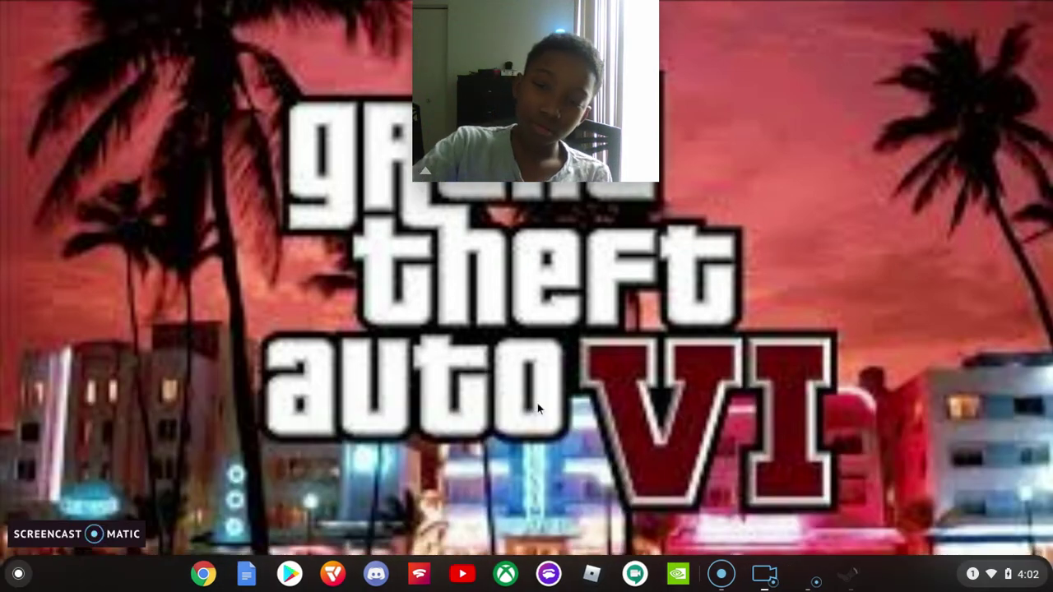
Step: Raise the system volume by three steps
key("XF86AudioRaiseVolume")
key("XF86AudioRaiseVolume")
key("XF86AudioRaiseVolume")
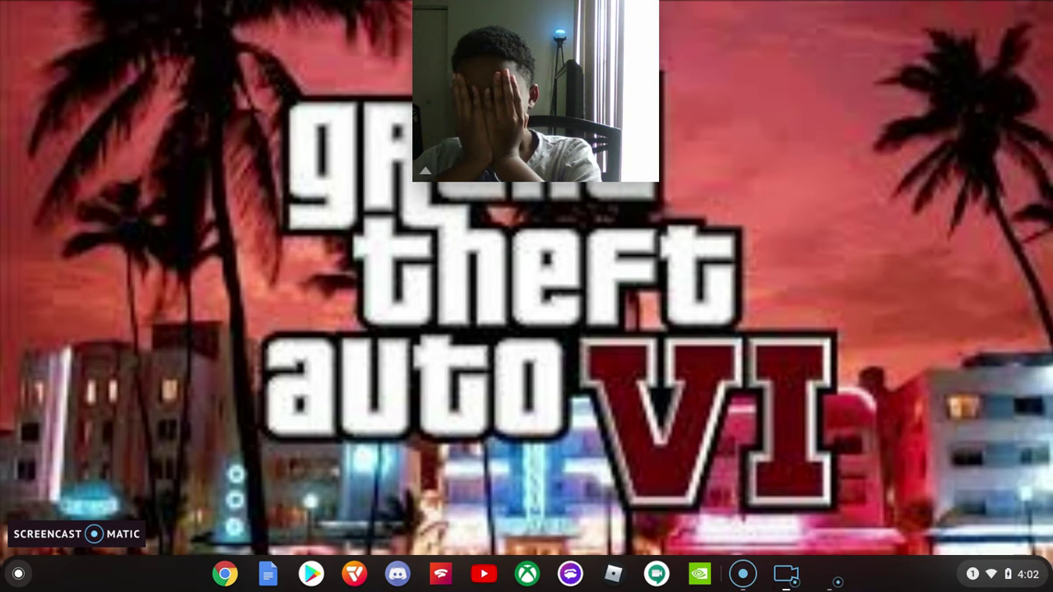
Step: Start Steam from the launcher again, retrying until it opens
left_click(18, 573)
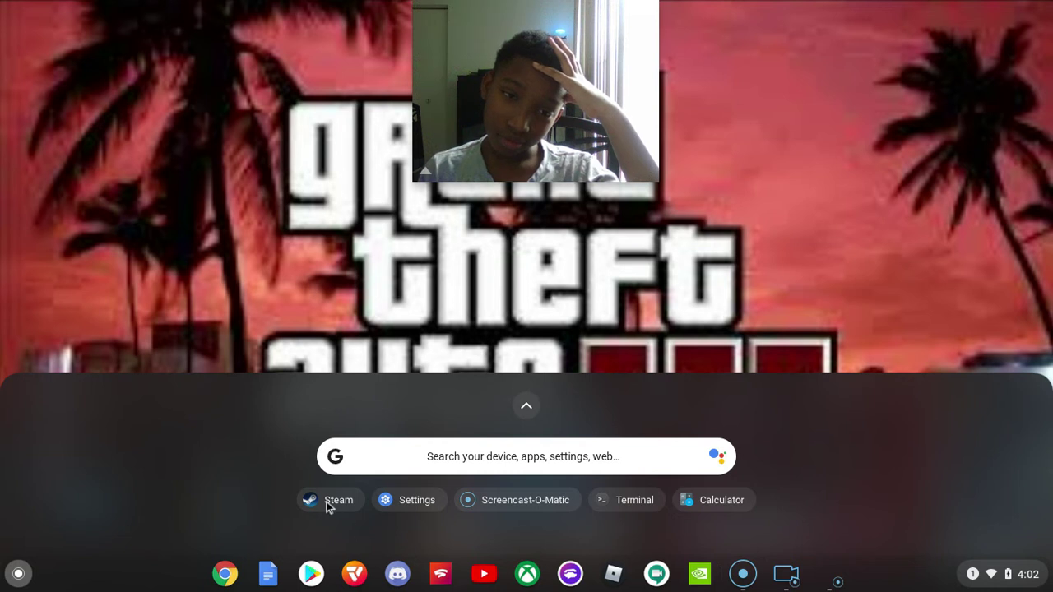
left_click(329, 500)
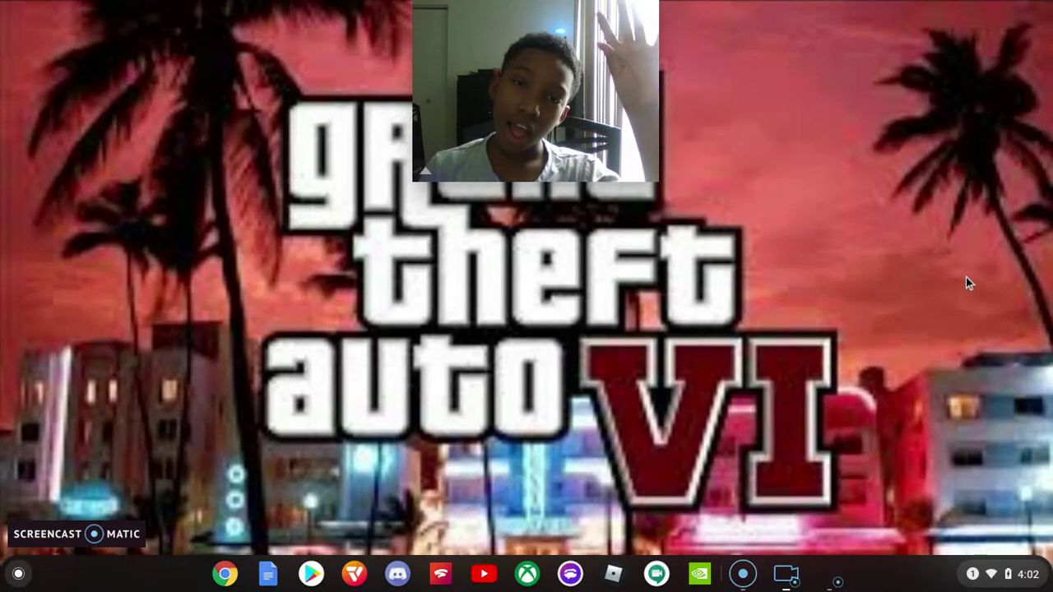
key("super")
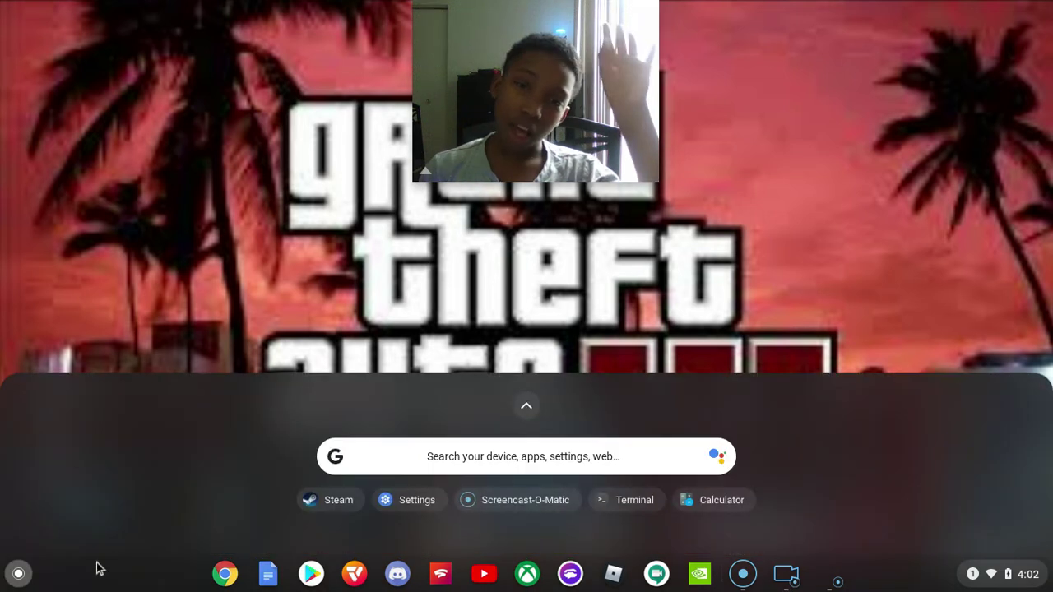
left_click(335, 500)
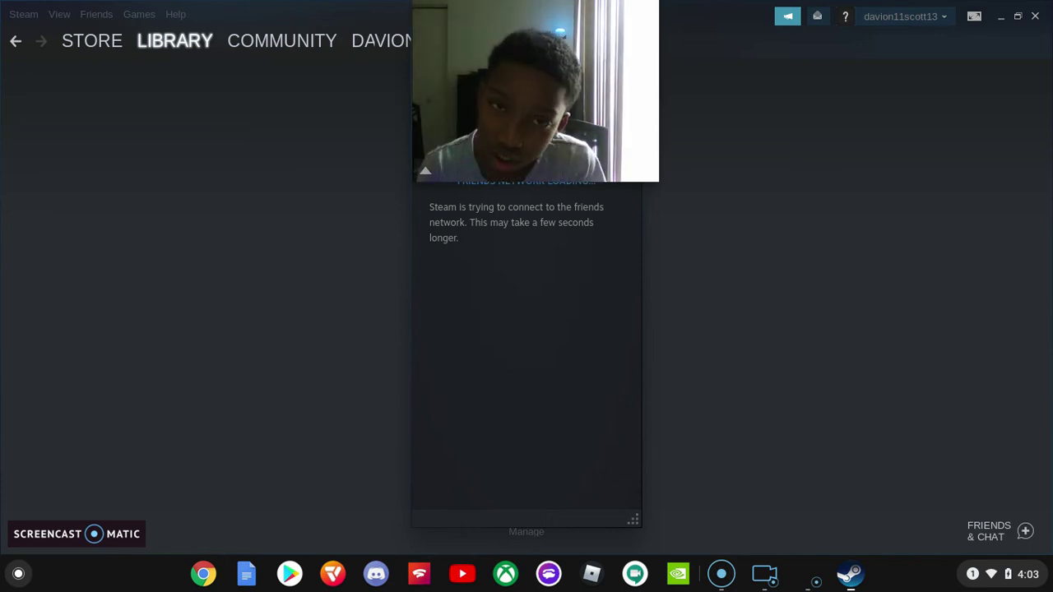
left_click_drag(509, 118, 870, 251)
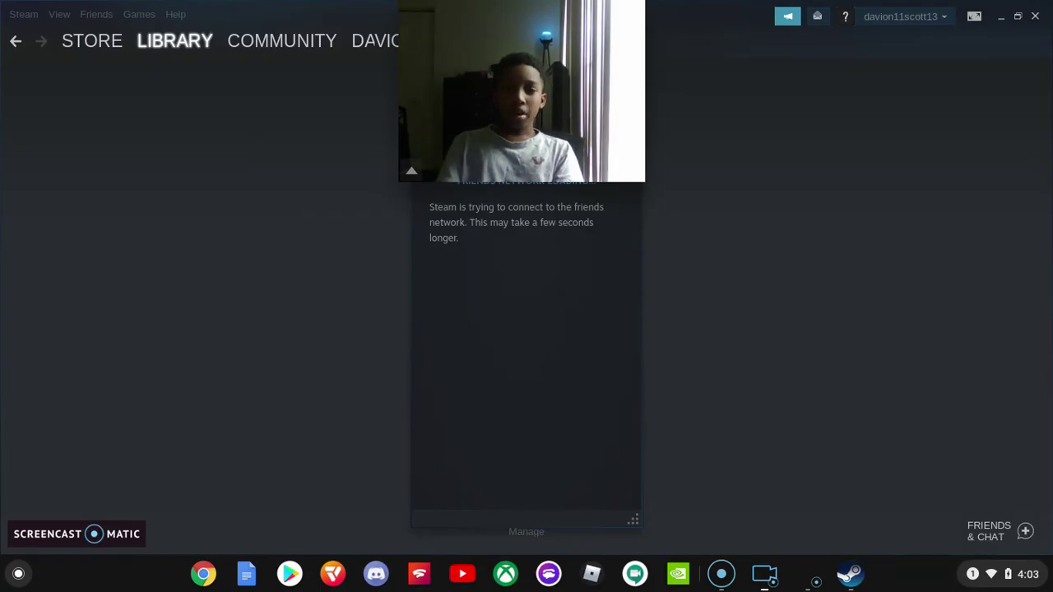
left_click(900, 164)
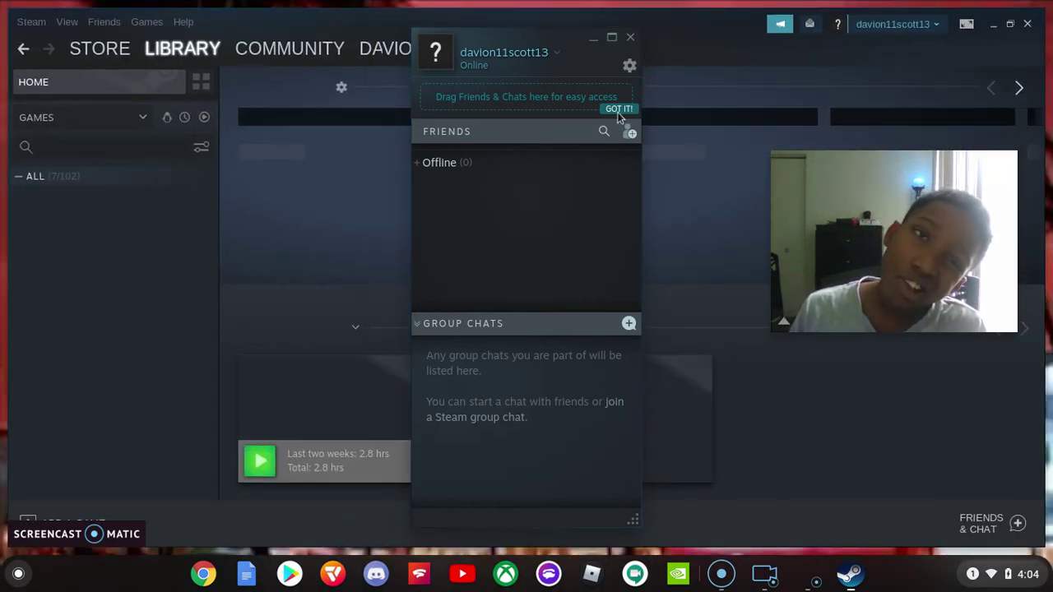
Step: Look through the Escape to Moscow page in the Steam library, including its community content
left_click(1013, 29)
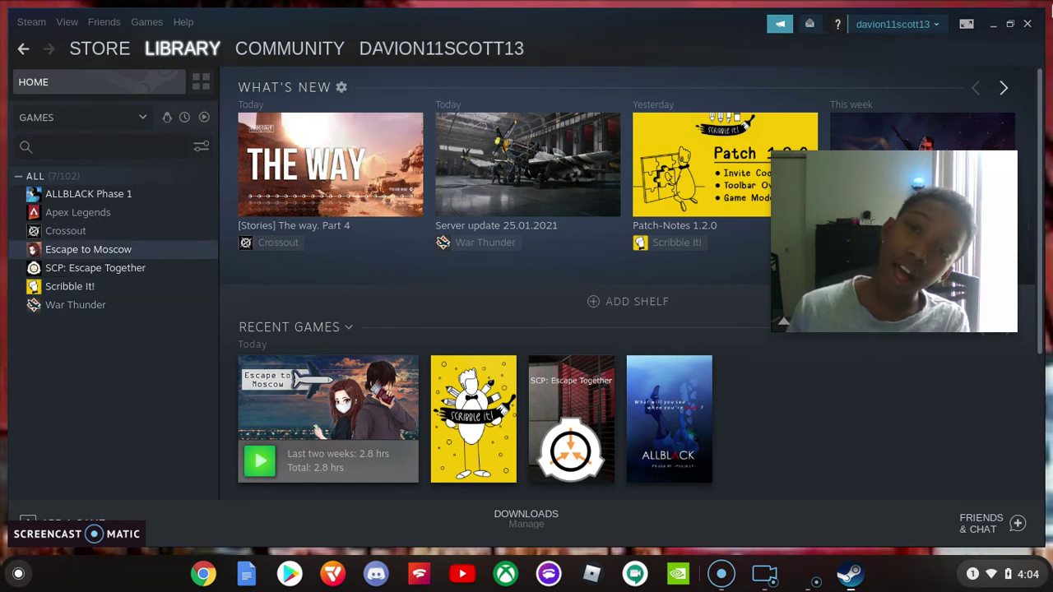
left_click(1011, 24)
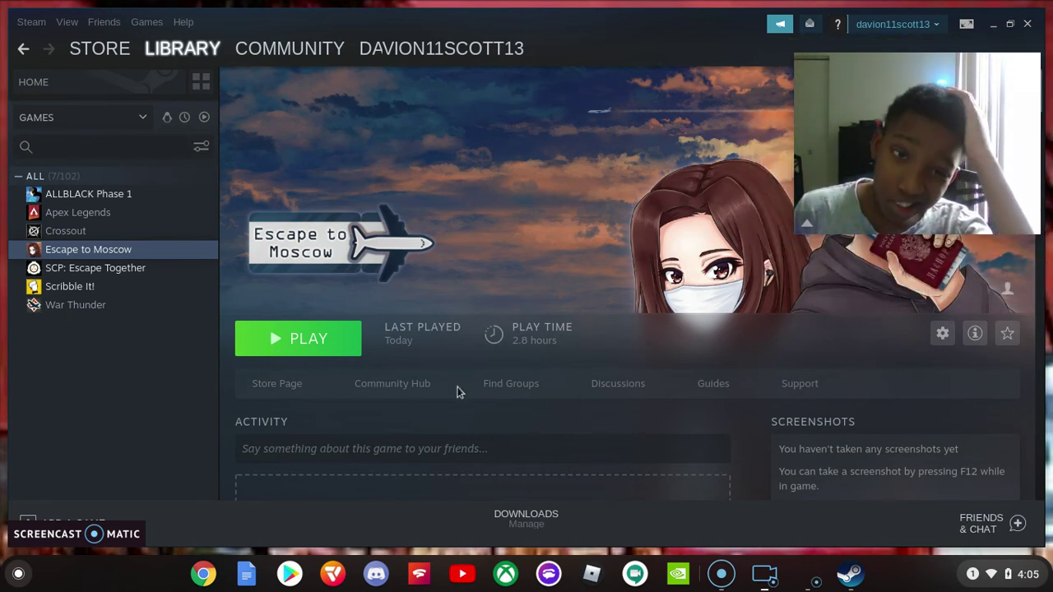
scroll(422, 202, "down", 5)
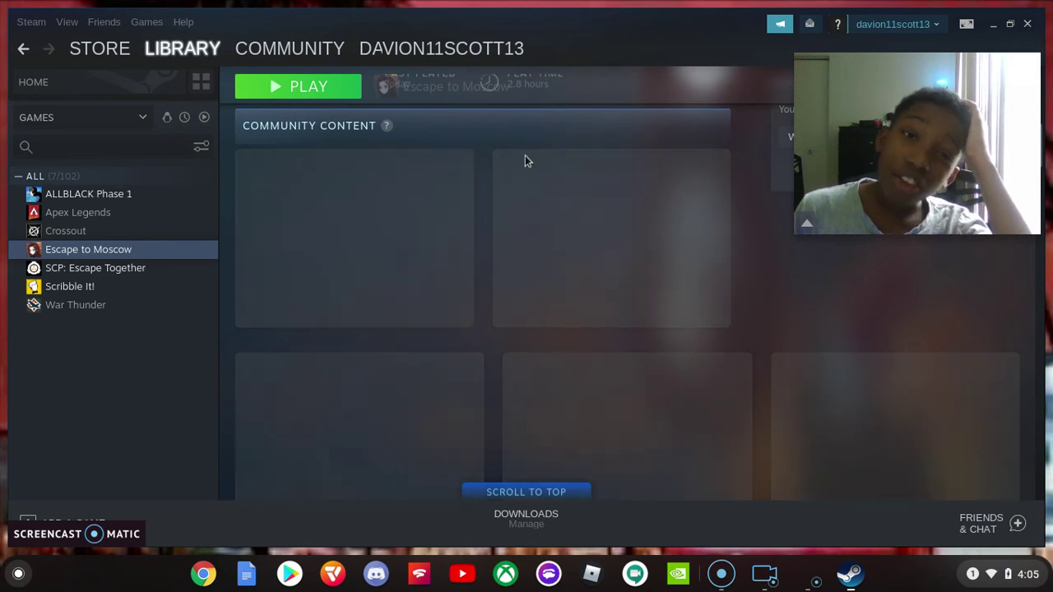
scroll(275, 233, "down", 3)
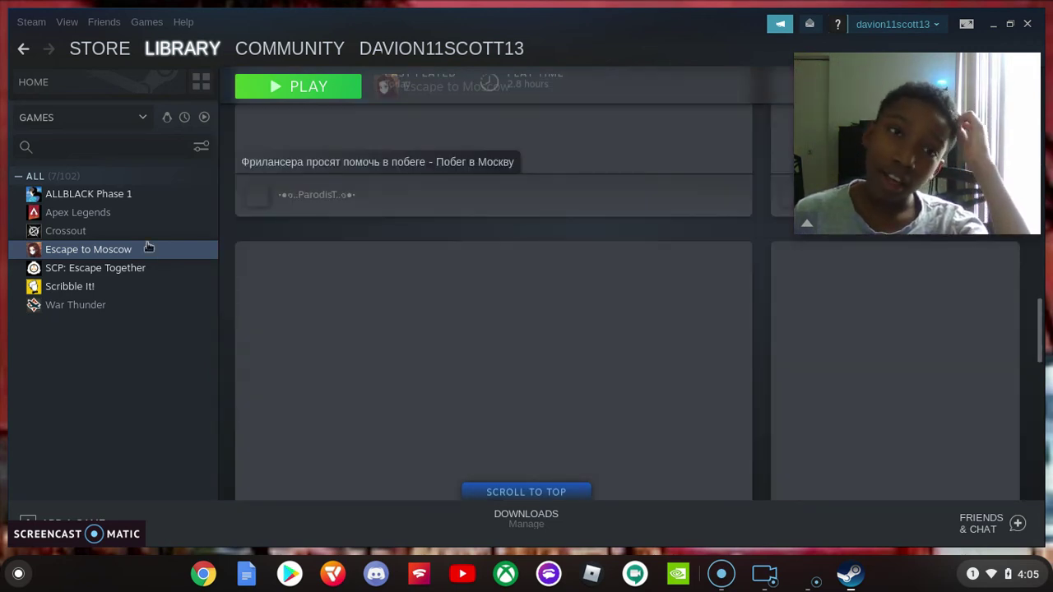
scroll(526, 201, "up", 8)
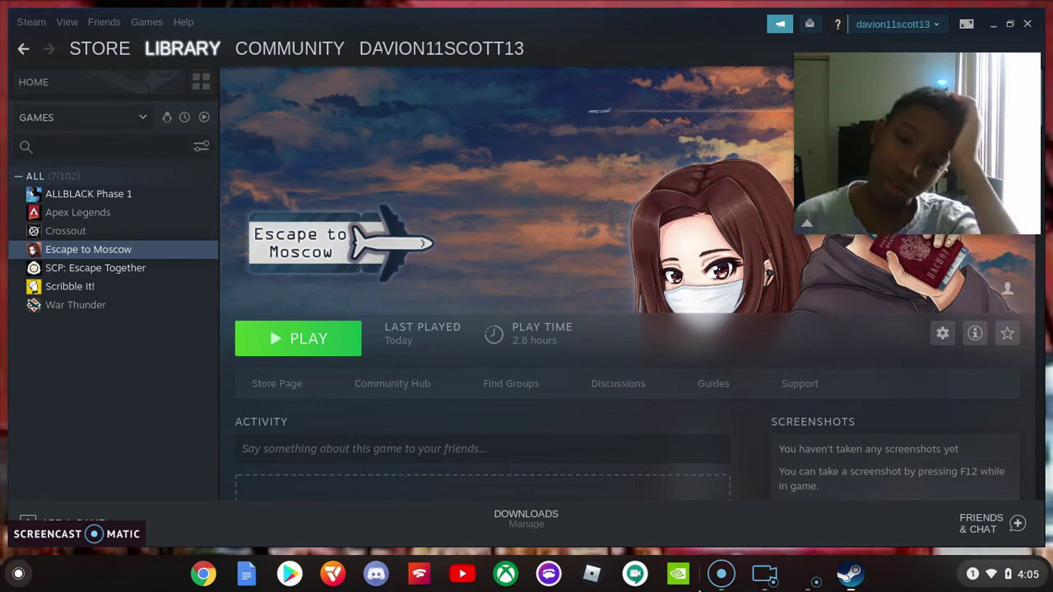
Step: Close the Screencast-O-Matic camera window and try to close its watermark window
right_click(722, 576)
left_click(726, 582)
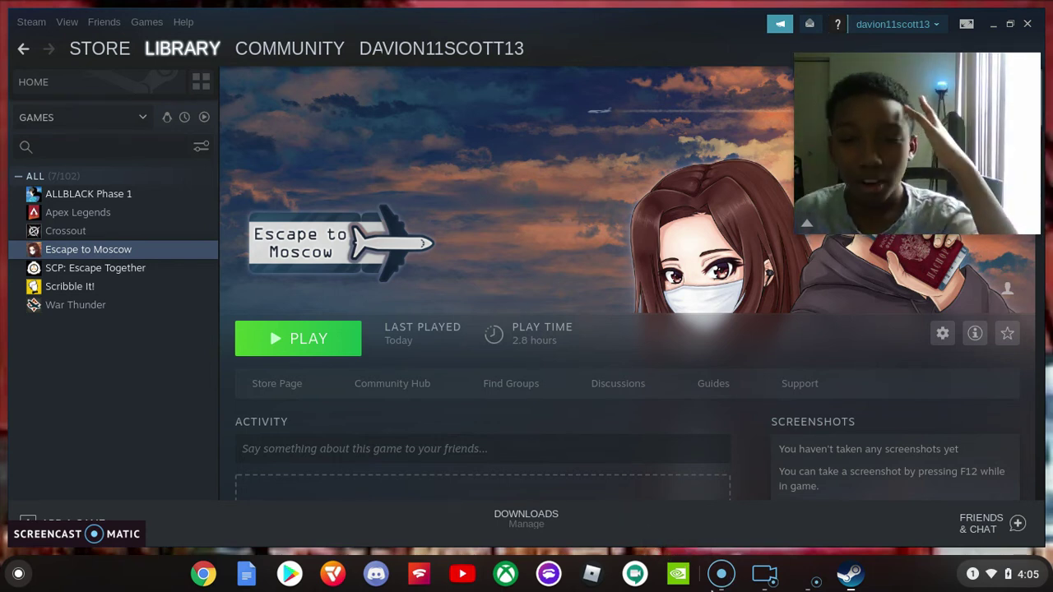
right_click(764, 576)
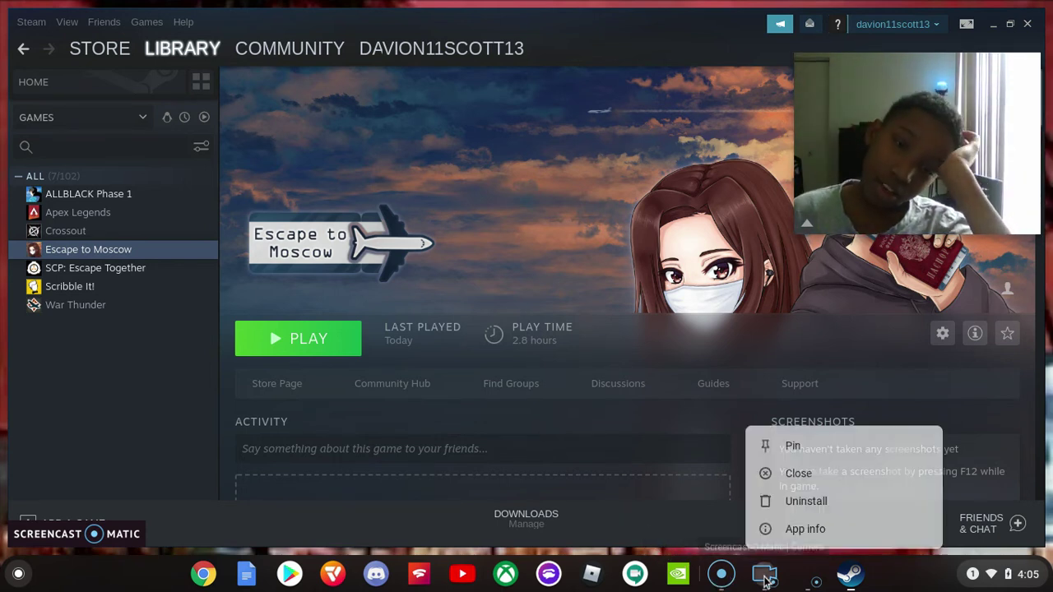
left_click(791, 474)
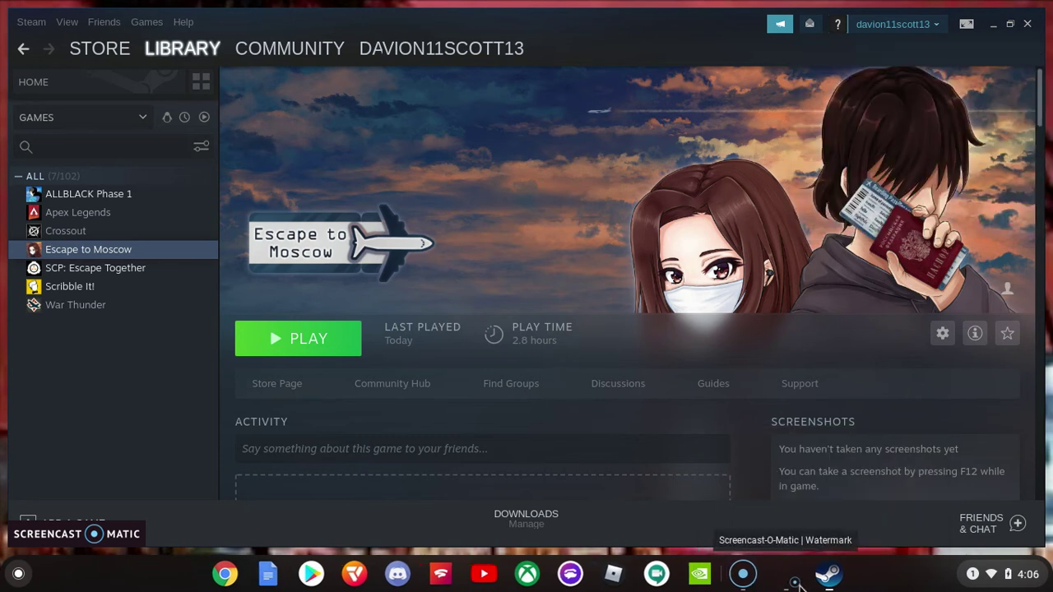
right_click(791, 581)
left_click(809, 479)
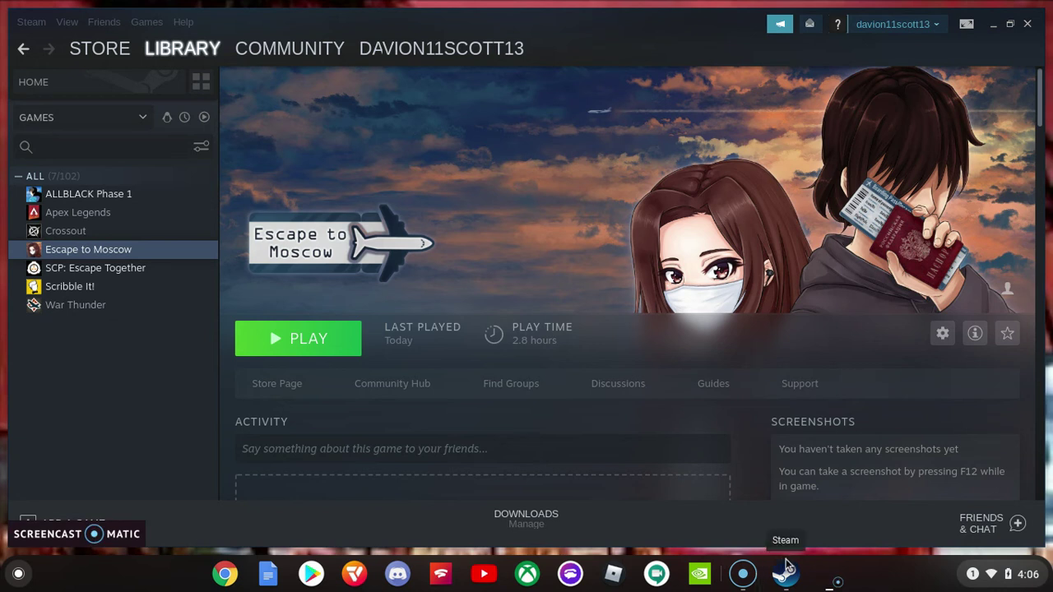
right_click(362, 581)
left_click(193, 573)
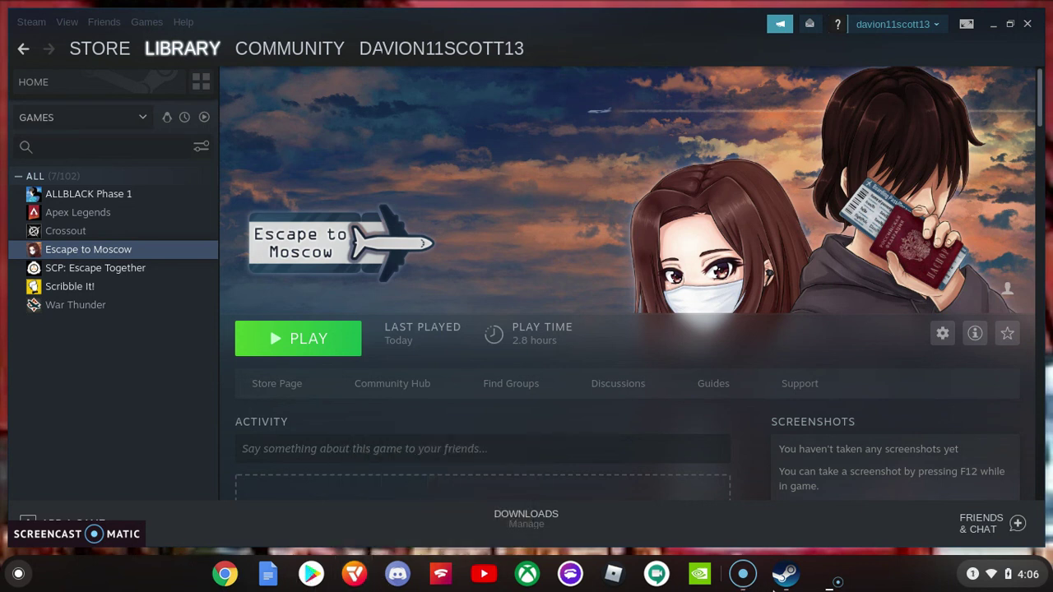
right_click(746, 574)
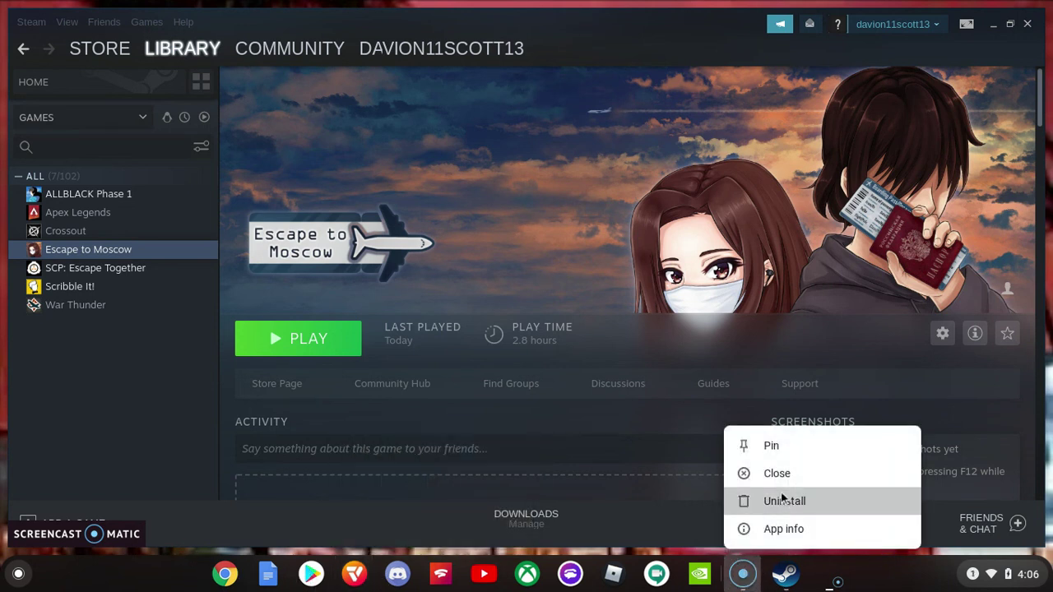
left_click(966, 581)
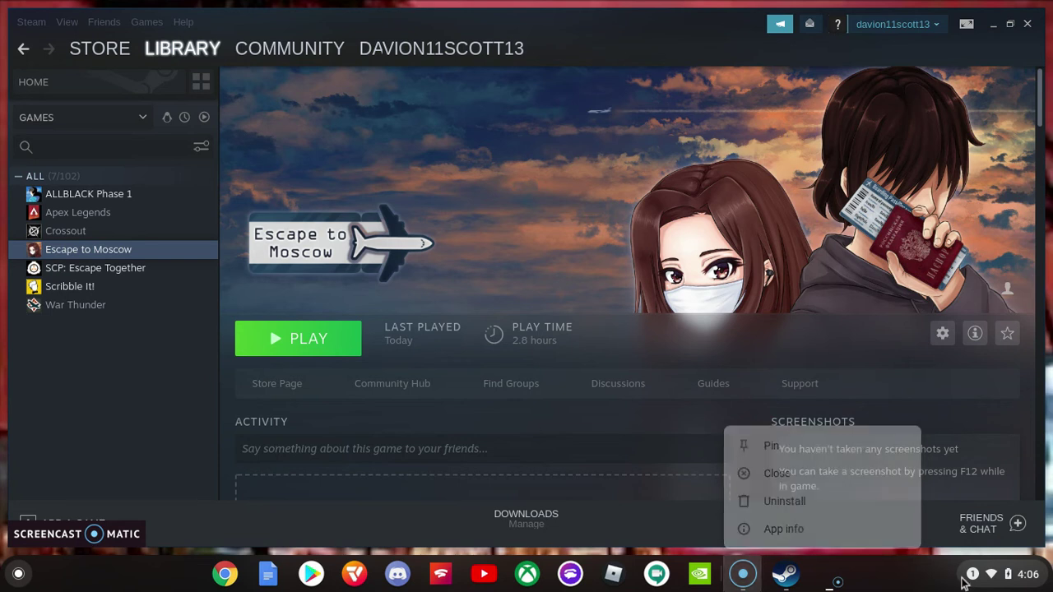
left_click(842, 556)
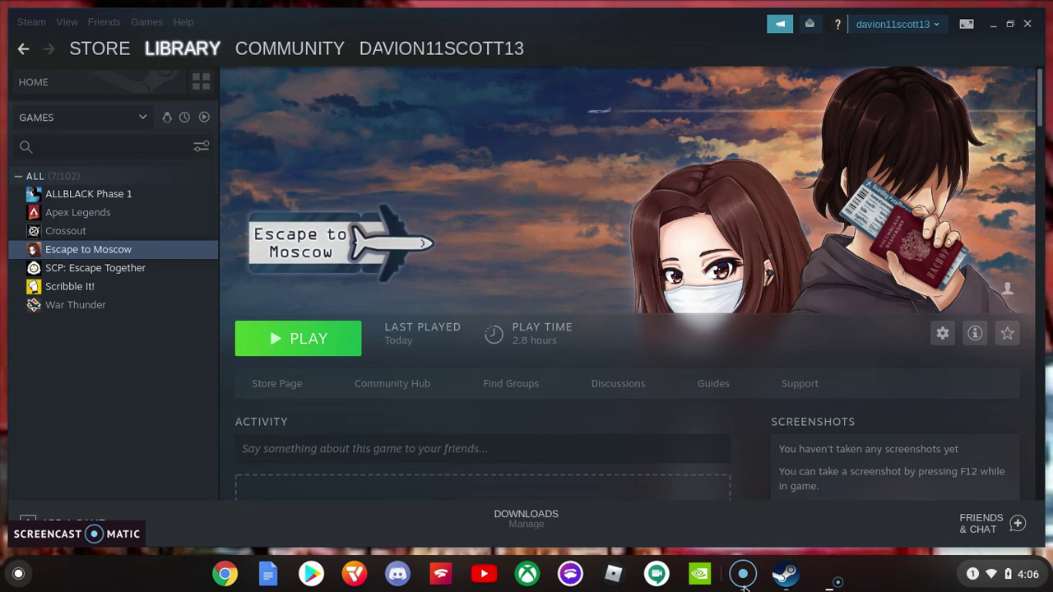
right_click(786, 576)
left_click(924, 583)
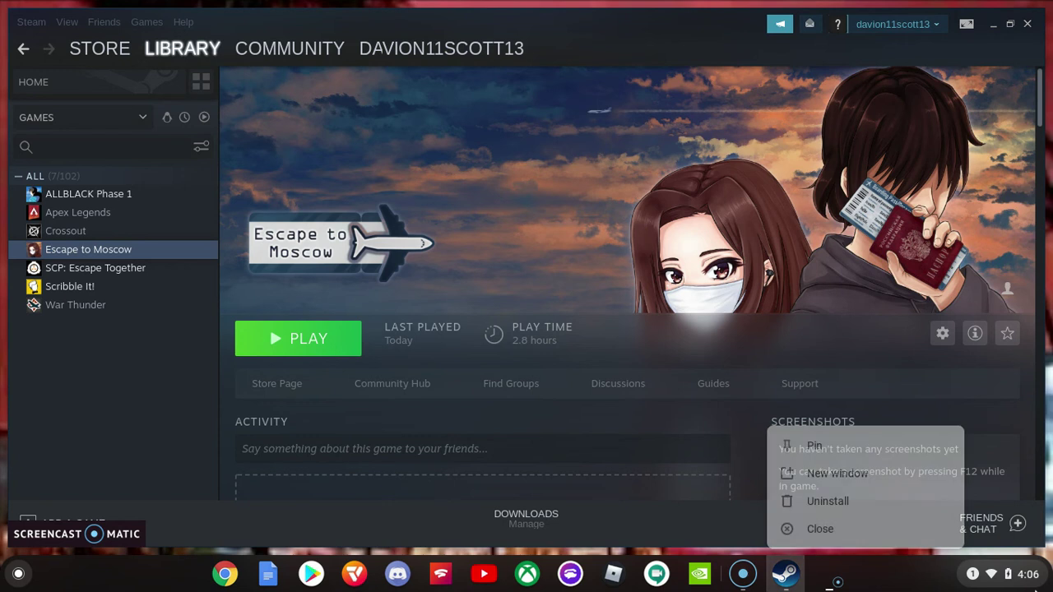
left_click(1011, 574)
left_click(1032, 589)
left_click(1028, 587)
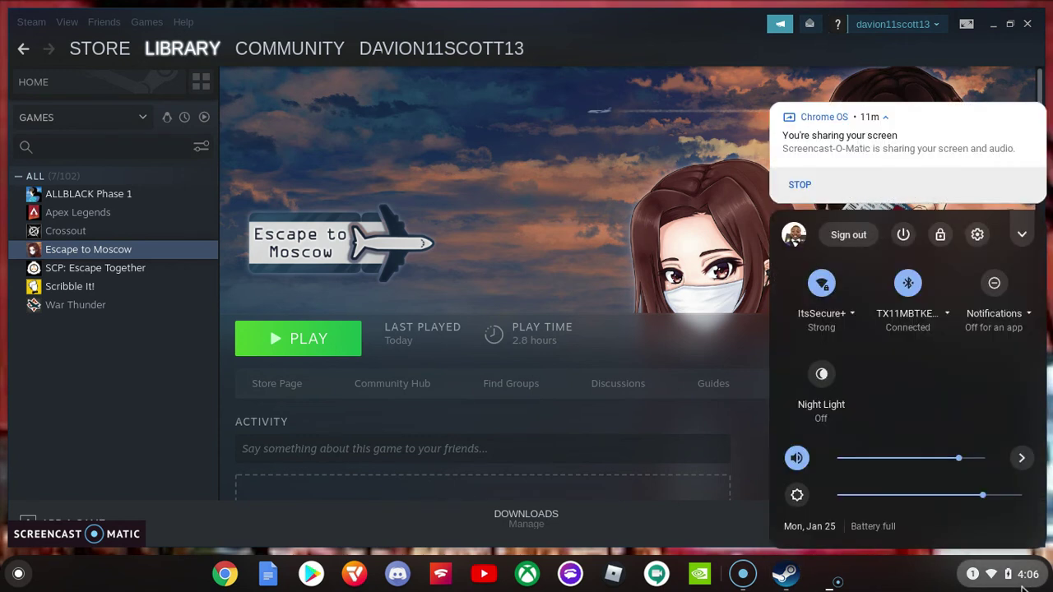
left_click(440, 521)
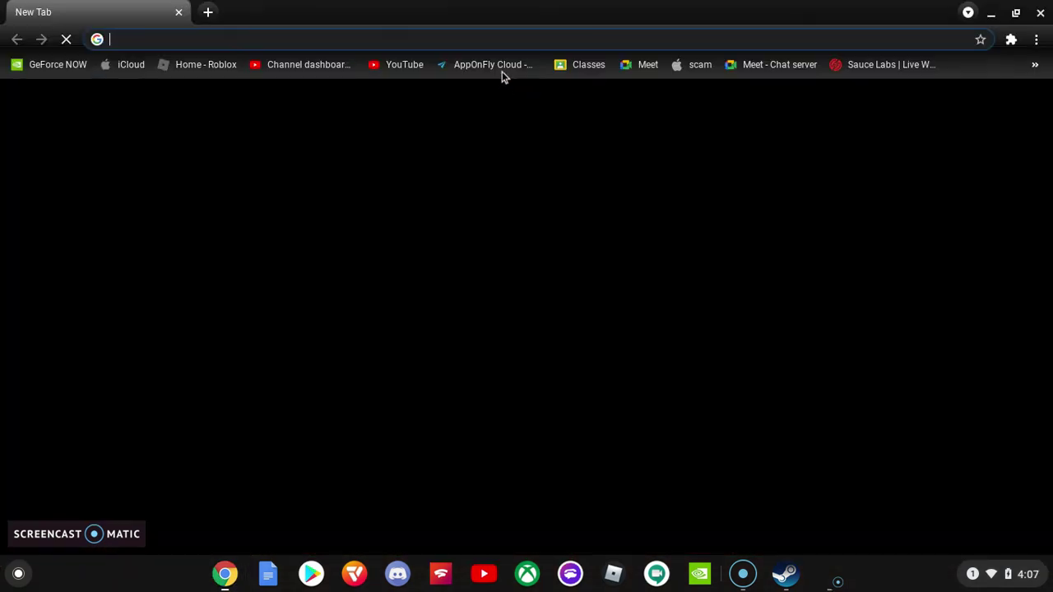
Step: Open YouTube in the Chrome browser and go to the signed-in account's own channel page
left_click(415, 69)
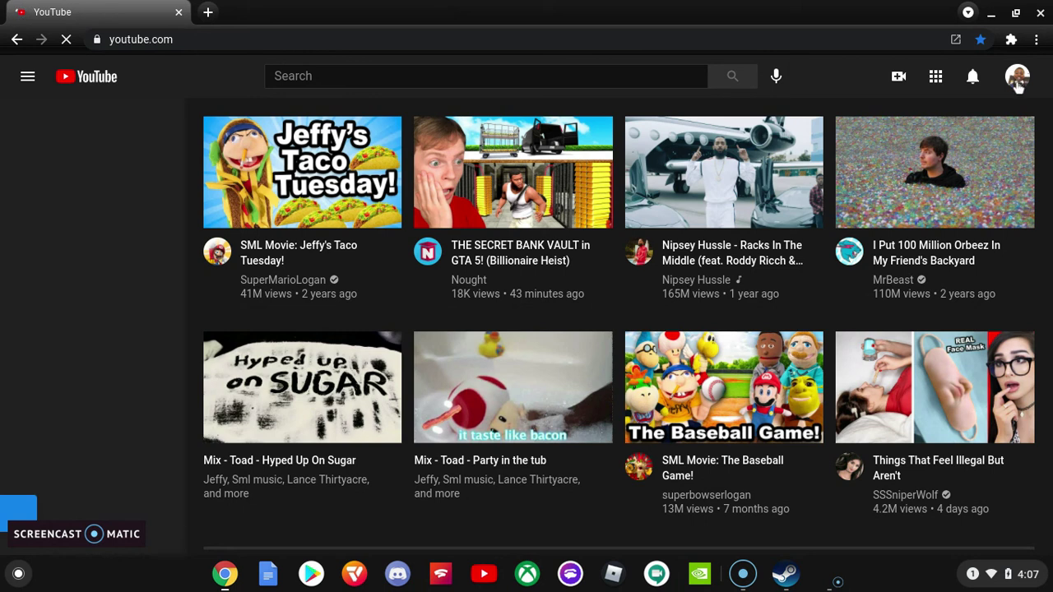
left_click(1017, 79)
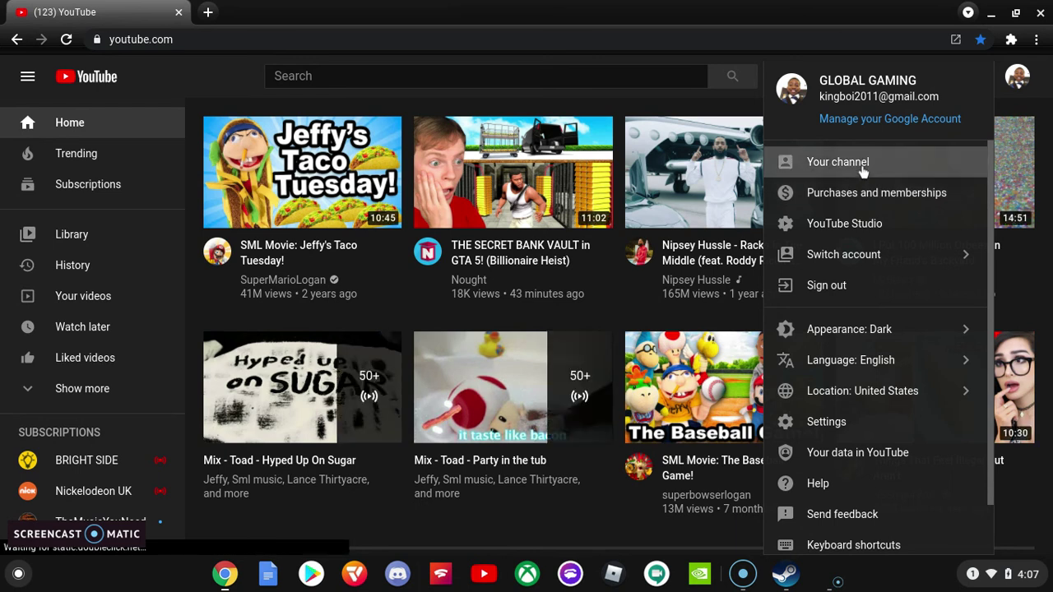
left_click(855, 163)
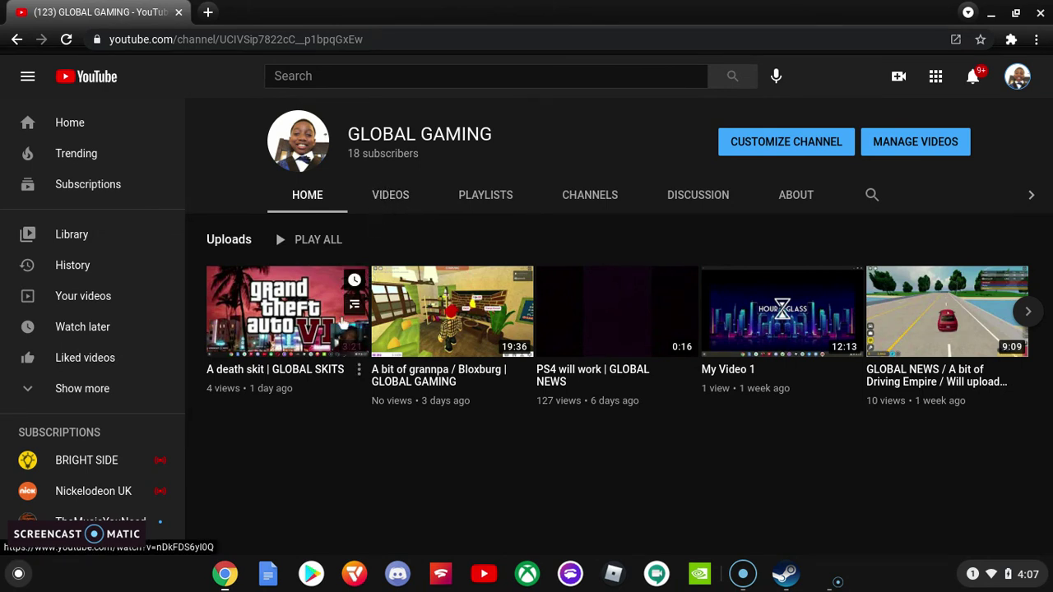
Step: Browse through the Uploads row on the channel's home page to its older videos
scroll(811, 261, "down", 1)
left_click(1028, 281)
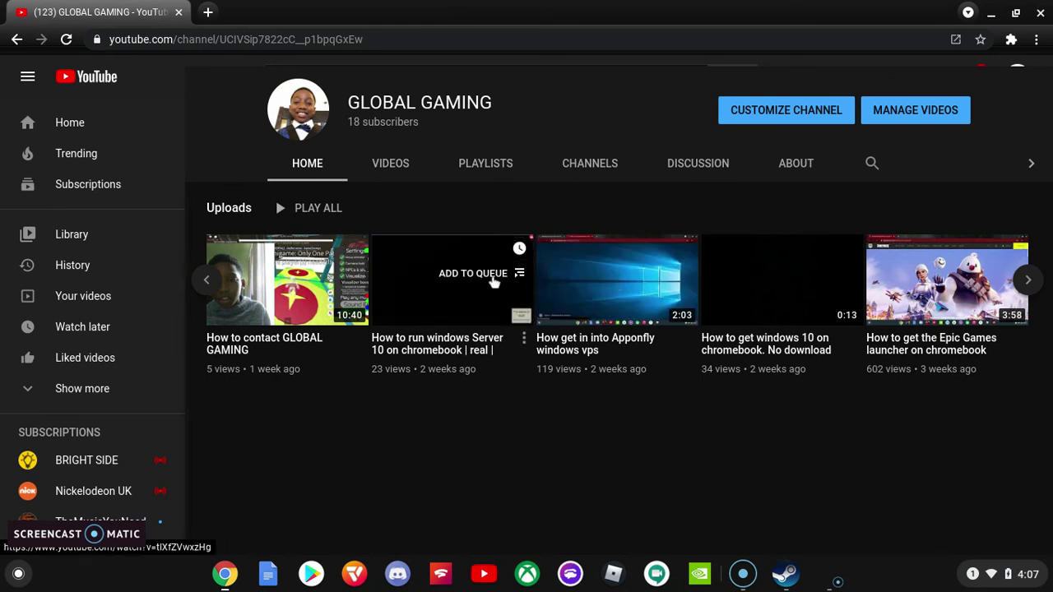
left_click(1028, 280)
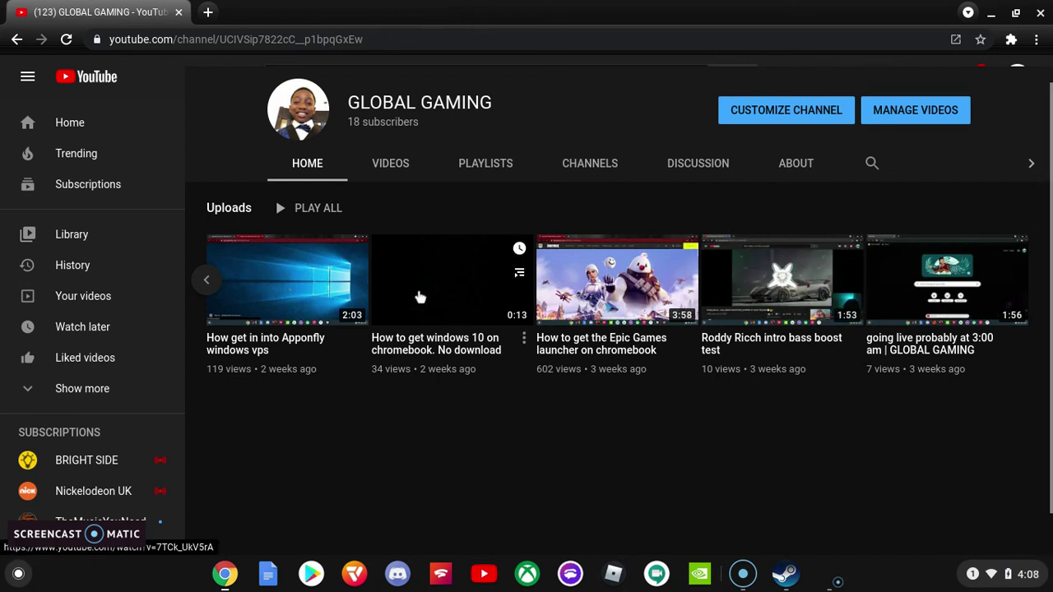
Step: Show the channel's full video list and look through it down to the oldest uploads
scroll(418, 296, "down", 1)
left_click(403, 125)
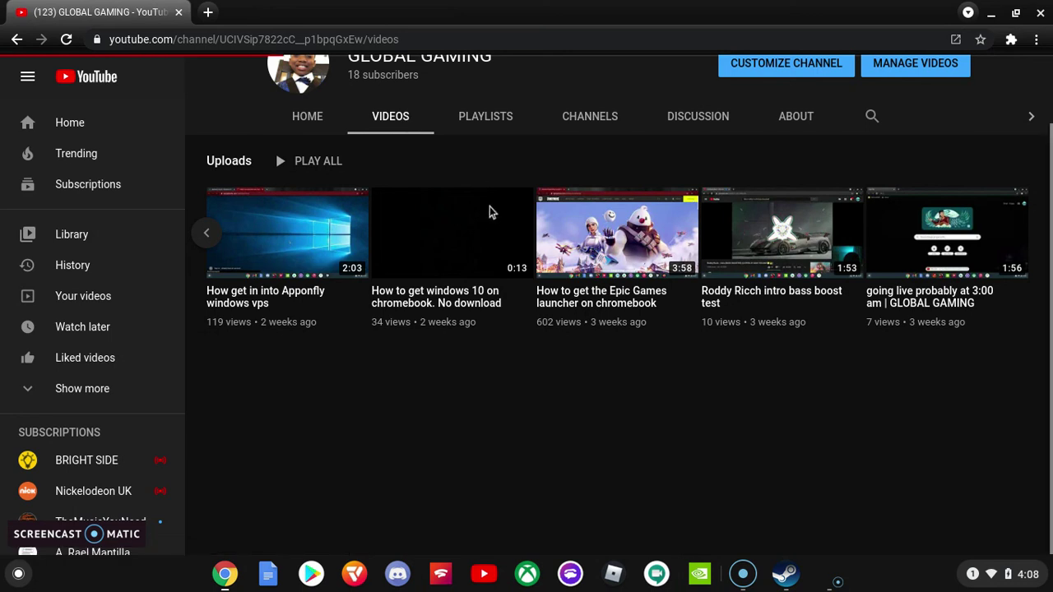
scroll(691, 256, "down", 8)
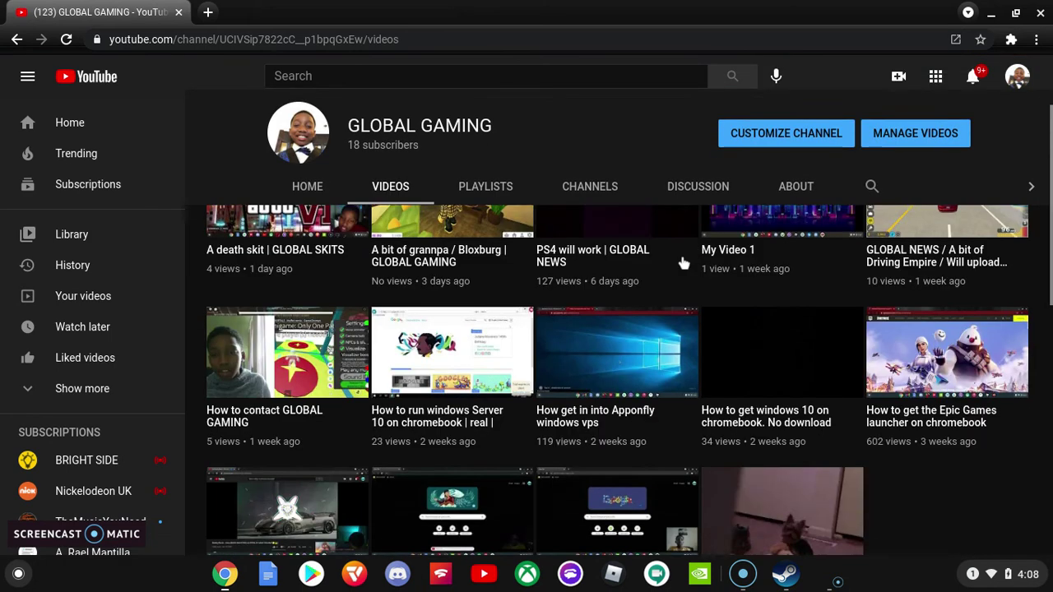
scroll(625, 246, "down", 2)
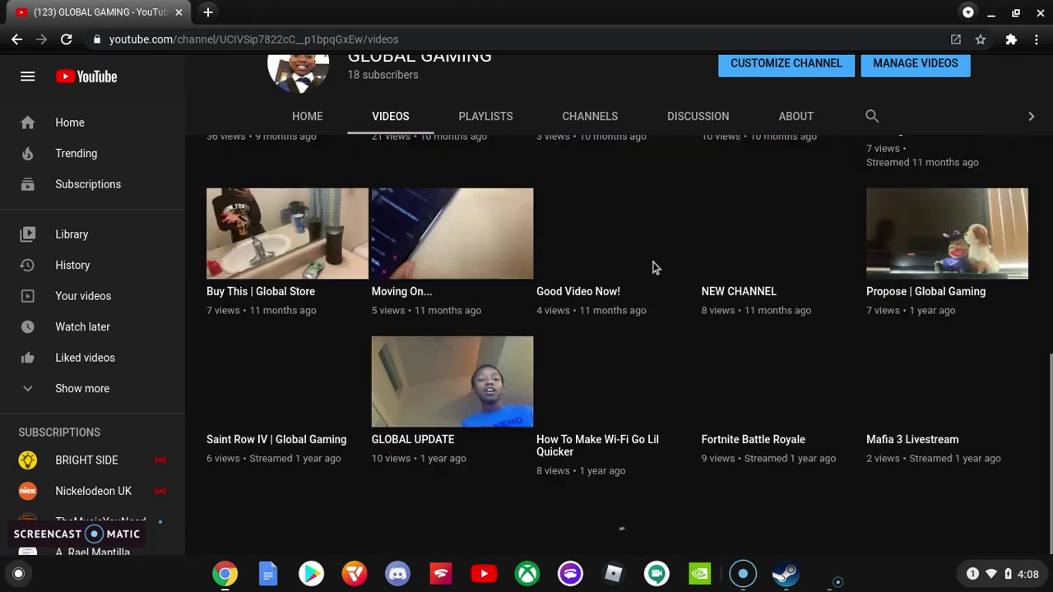
scroll(823, 329, "down", 1)
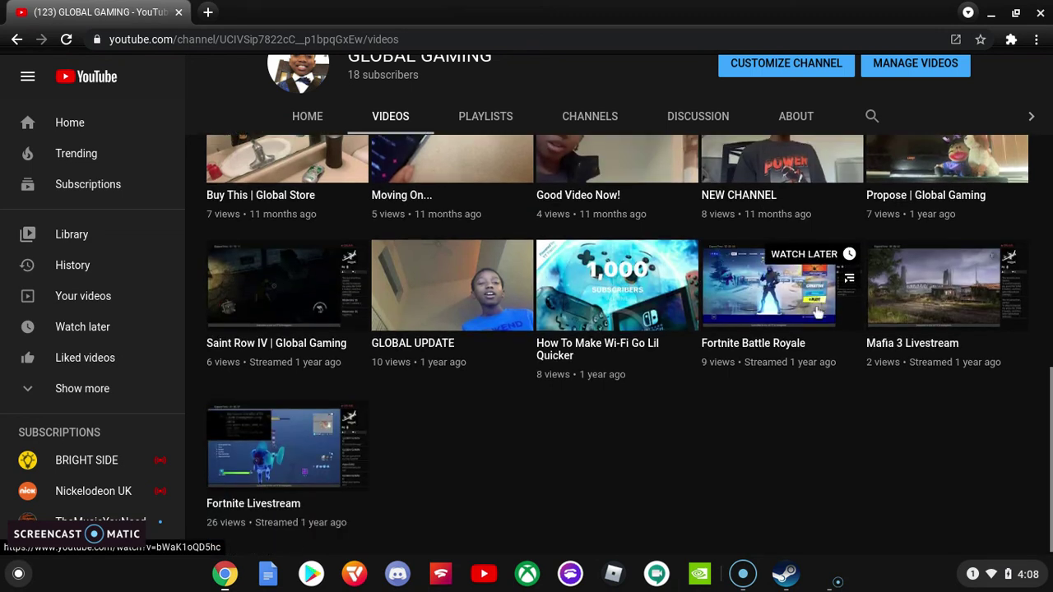
scroll(748, 280, "up", 5)
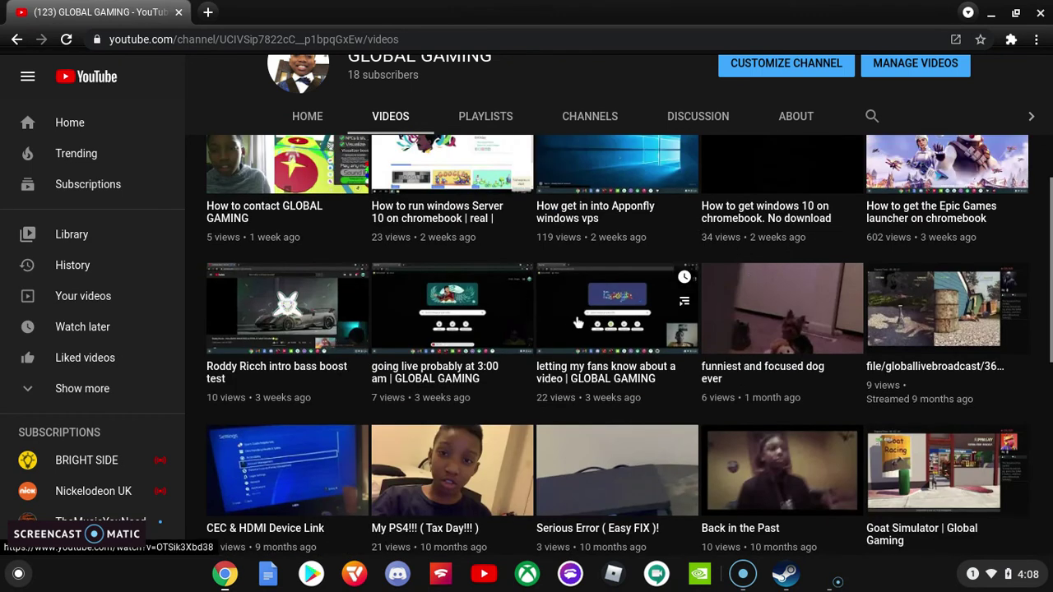
Step: Open the video "letting my fans know about a video | GLOBAL GAMING" and follow the YouTube link in its description
left_click(618, 337)
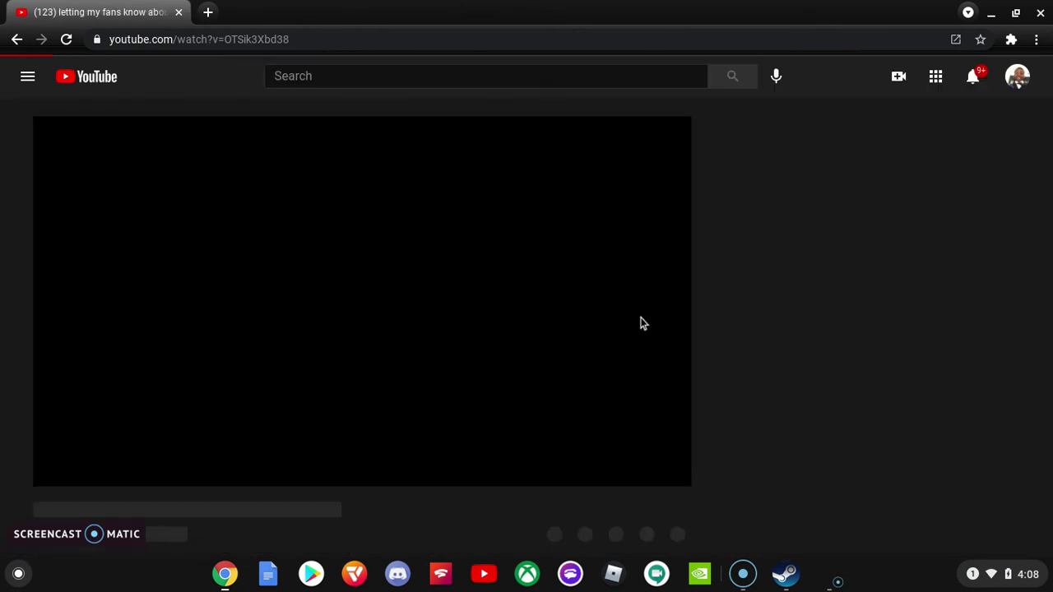
scroll(612, 329, "down", 1)
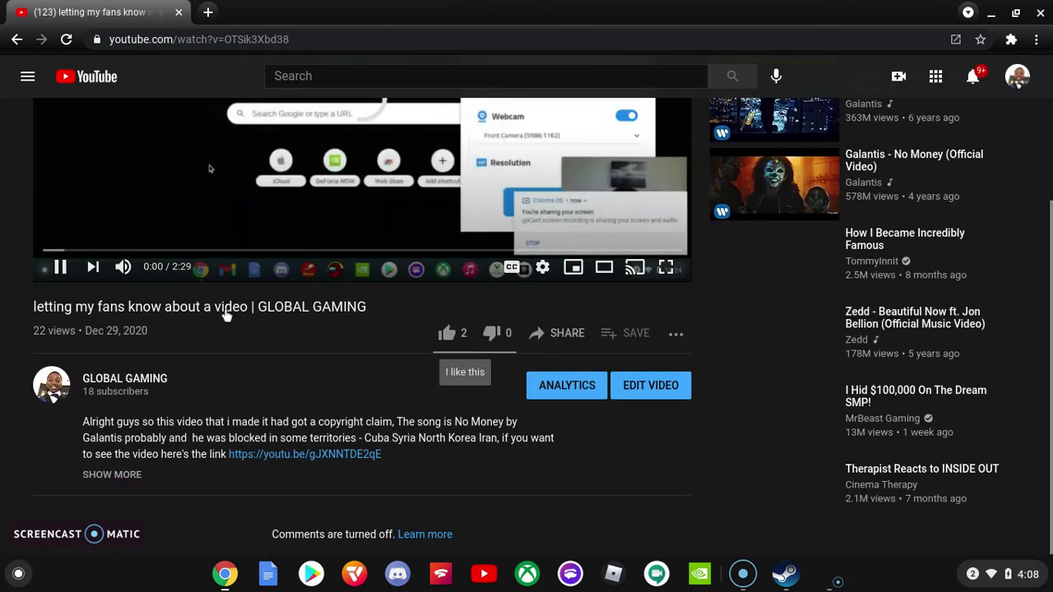
scroll(268, 332, "down", 2)
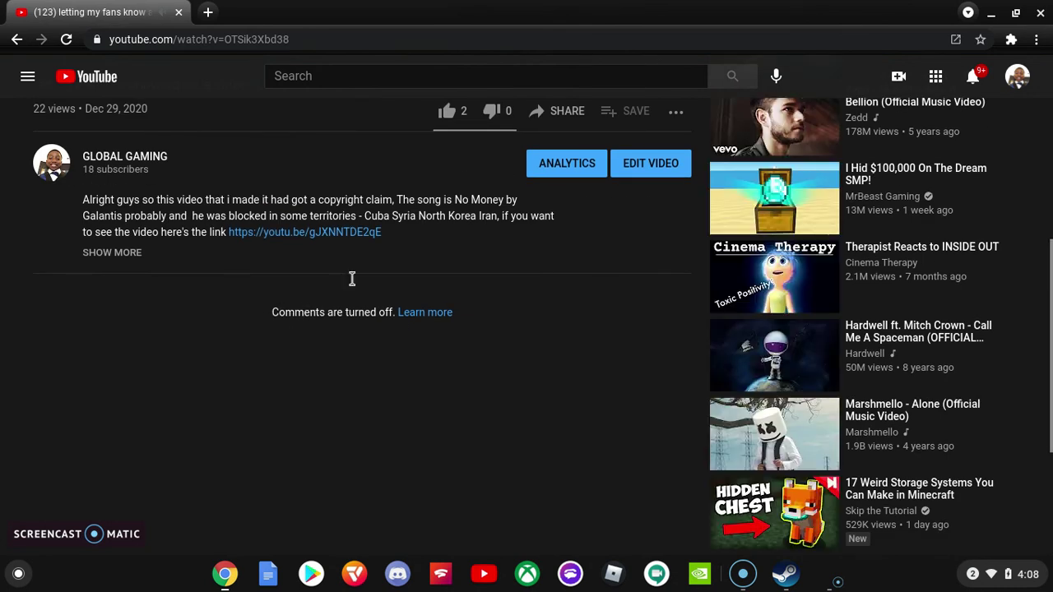
left_click(343, 236)
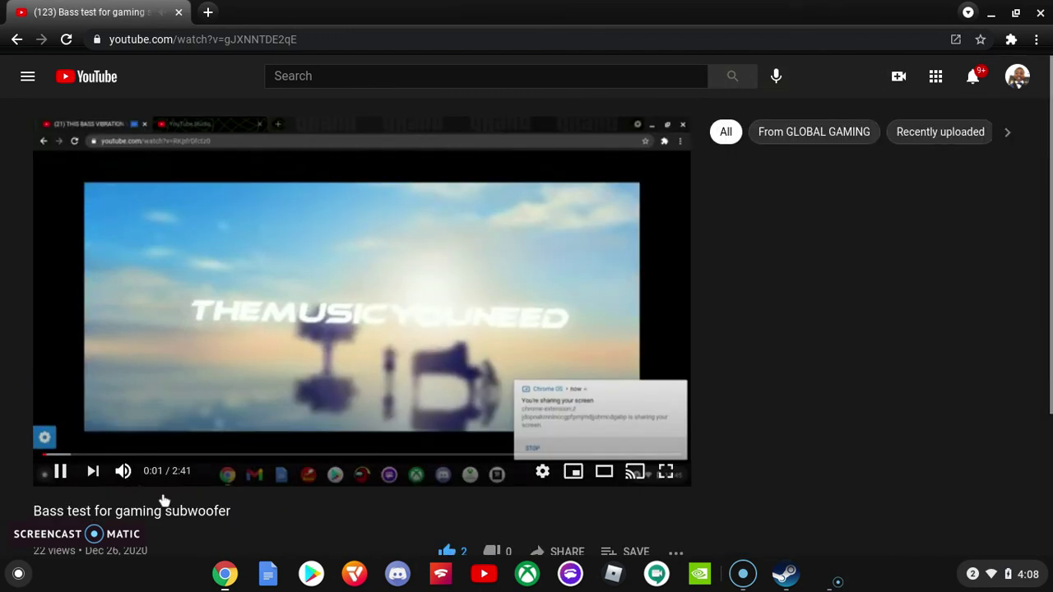
Step: Watch the "Bass test for gaming subwoofer" video, raising the system volume by one step
scroll(164, 500, "down", 3)
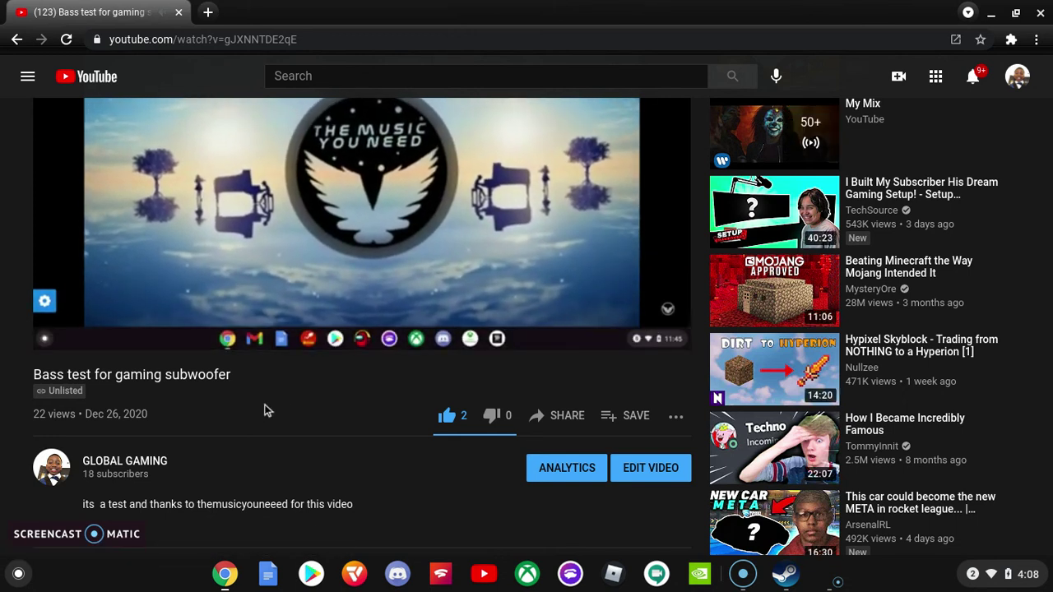
mouse_move(244, 290)
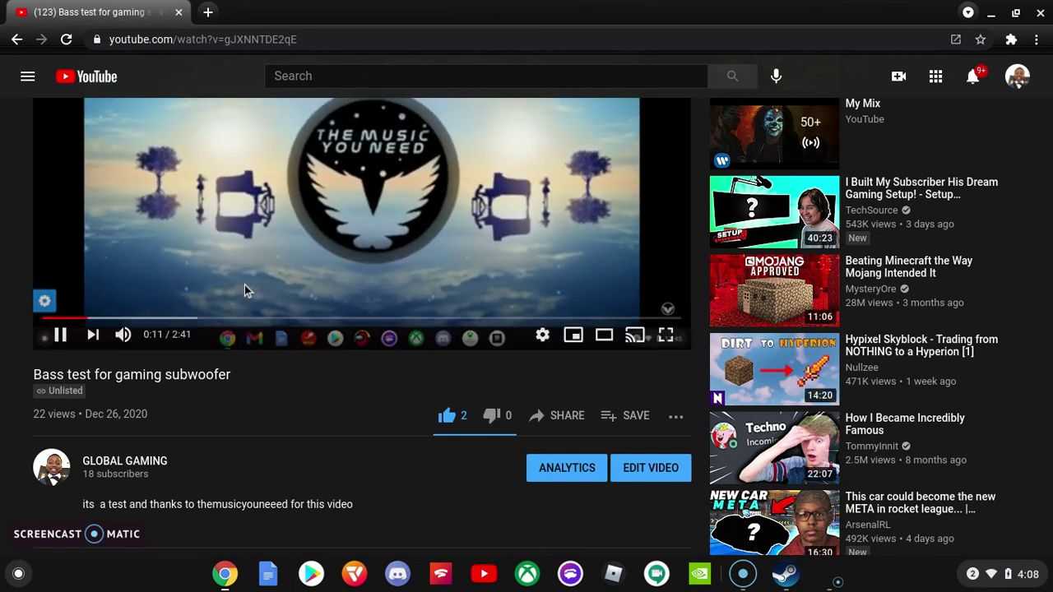
key("XF86AudioRaiseVolume")
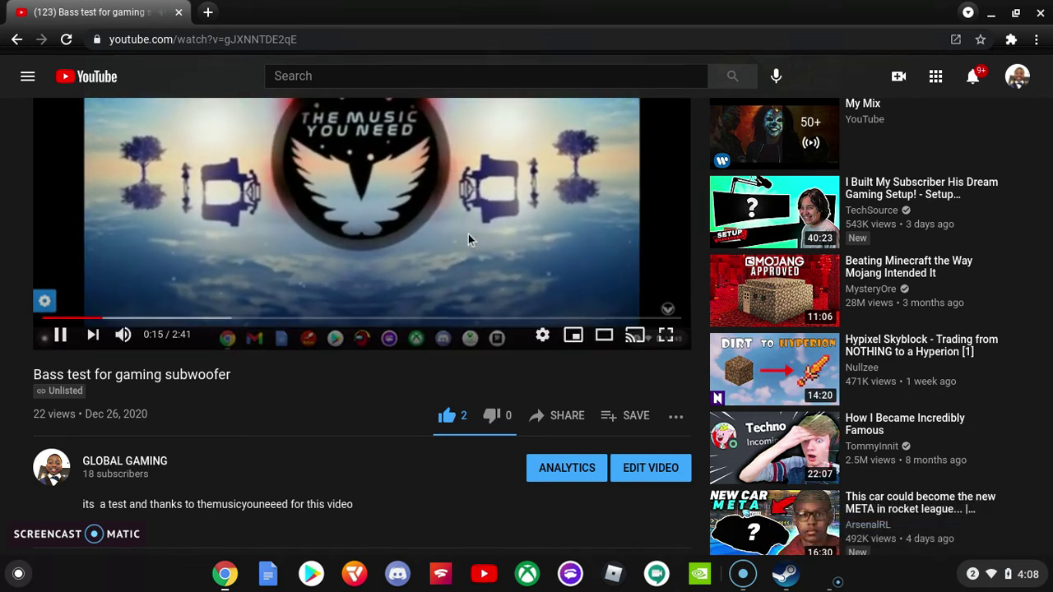
scroll(306, 183, "up", 1)
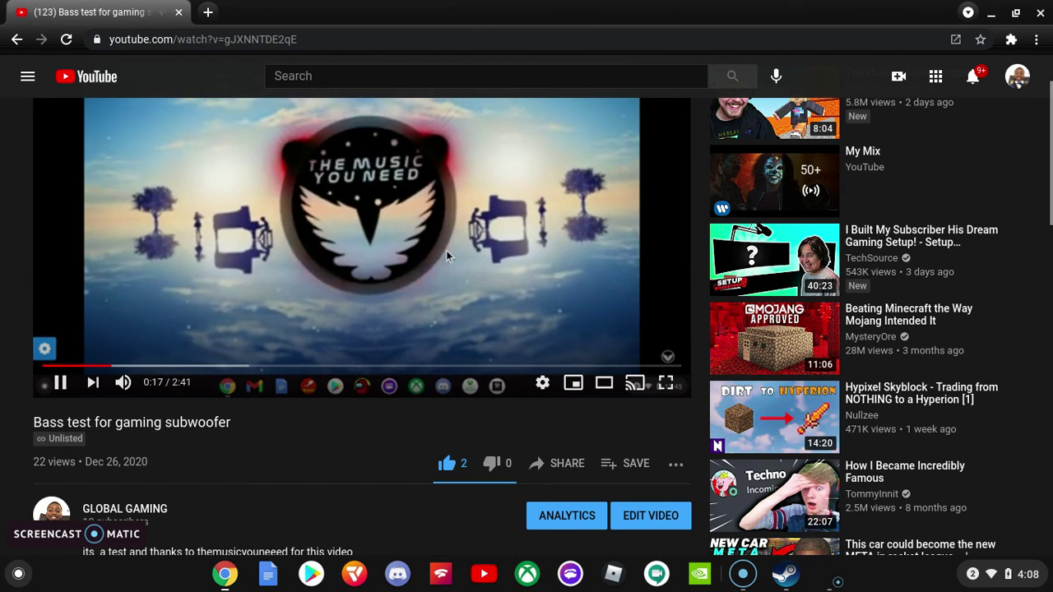
scroll(370, 285, "up", 1)
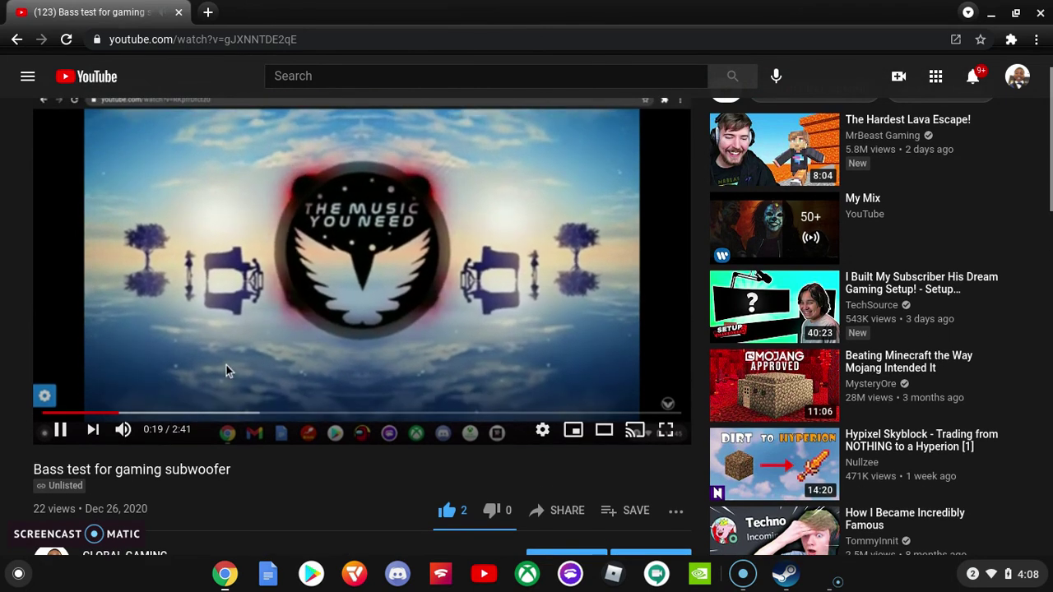
scroll(226, 365, "up", 1)
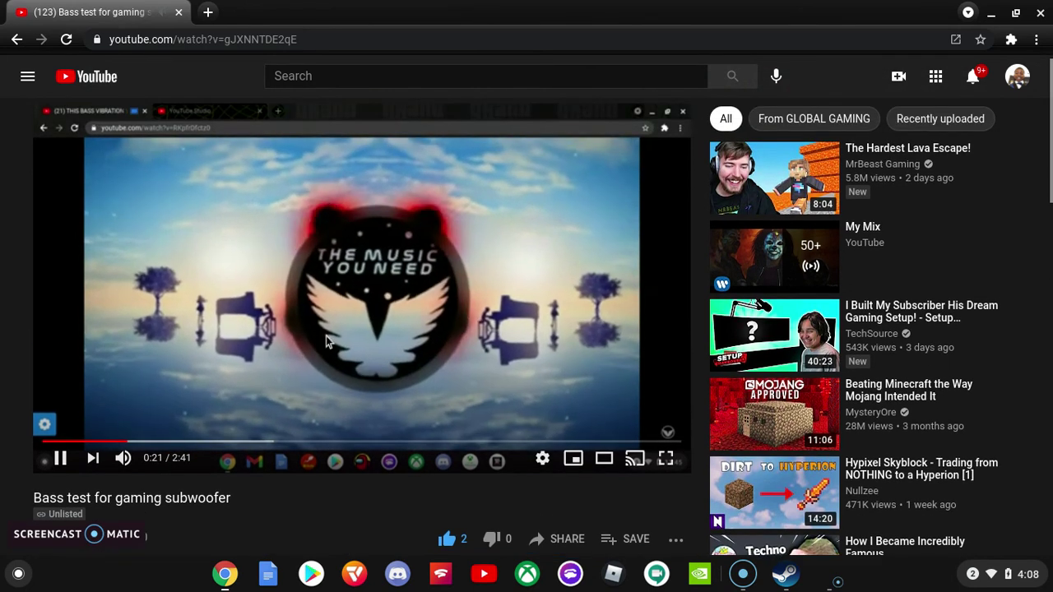
scroll(341, 311, "down", 2)
scroll(627, 181, "up", 2)
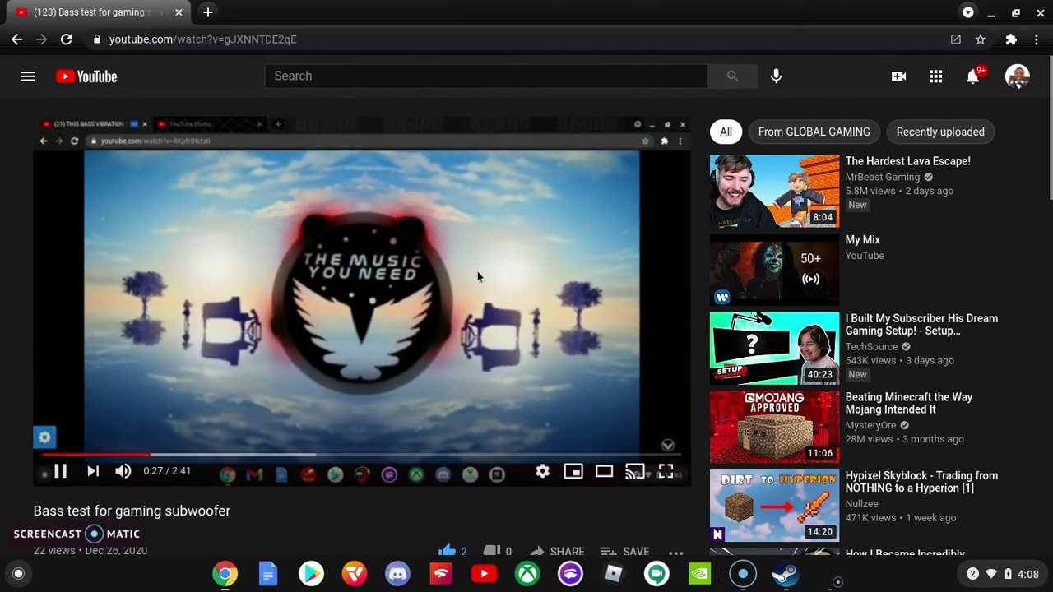
Step: Expand the bass test video's description and read its music credits and licensing details
scroll(486, 218, "down", 2)
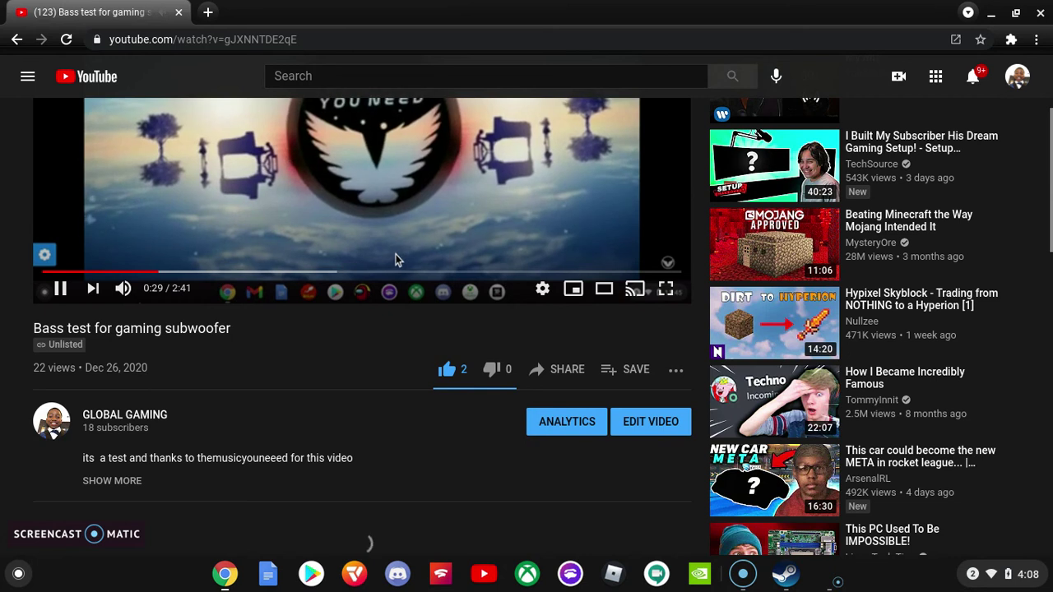
scroll(204, 235, "down", 4)
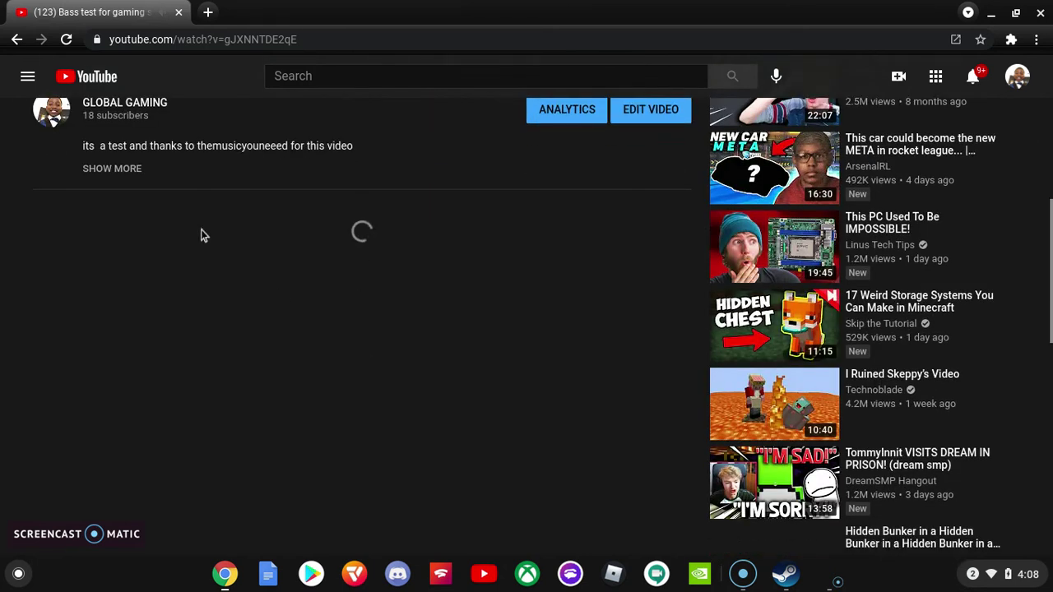
left_click(115, 169)
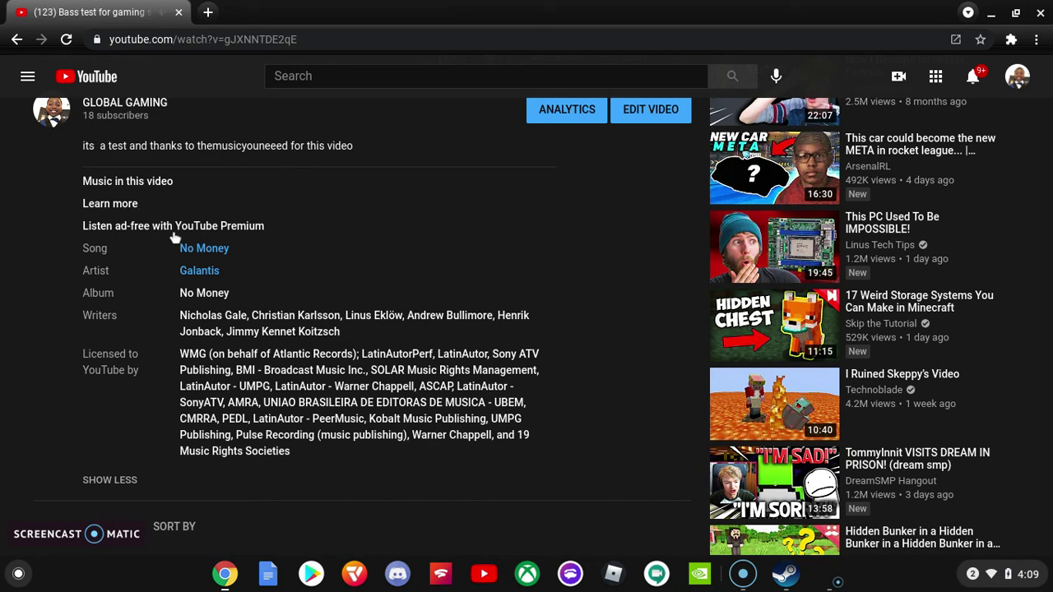
scroll(199, 325, "down", 1)
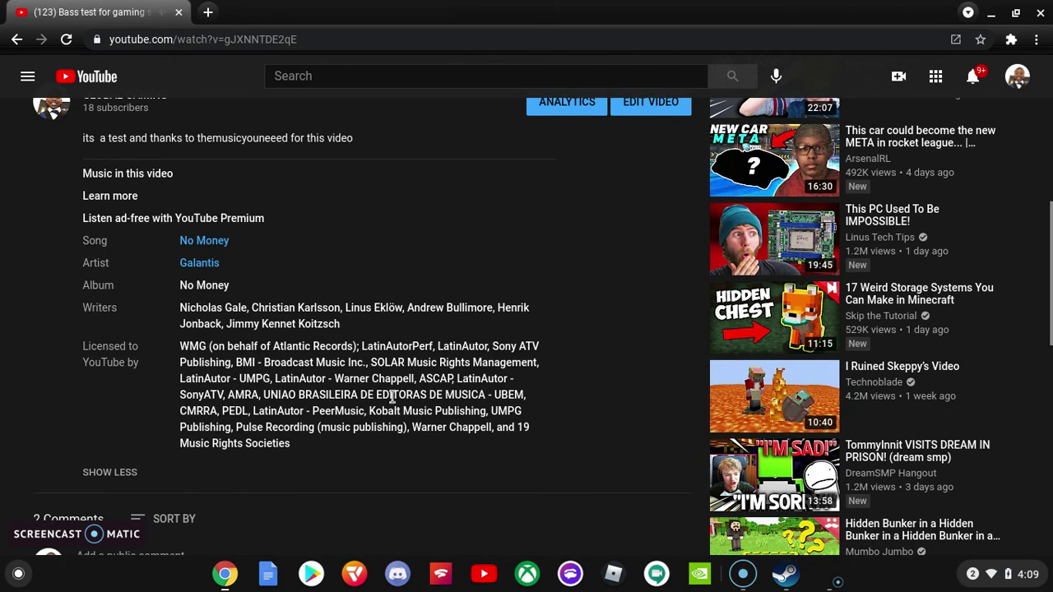
scroll(379, 395, "up", 6)
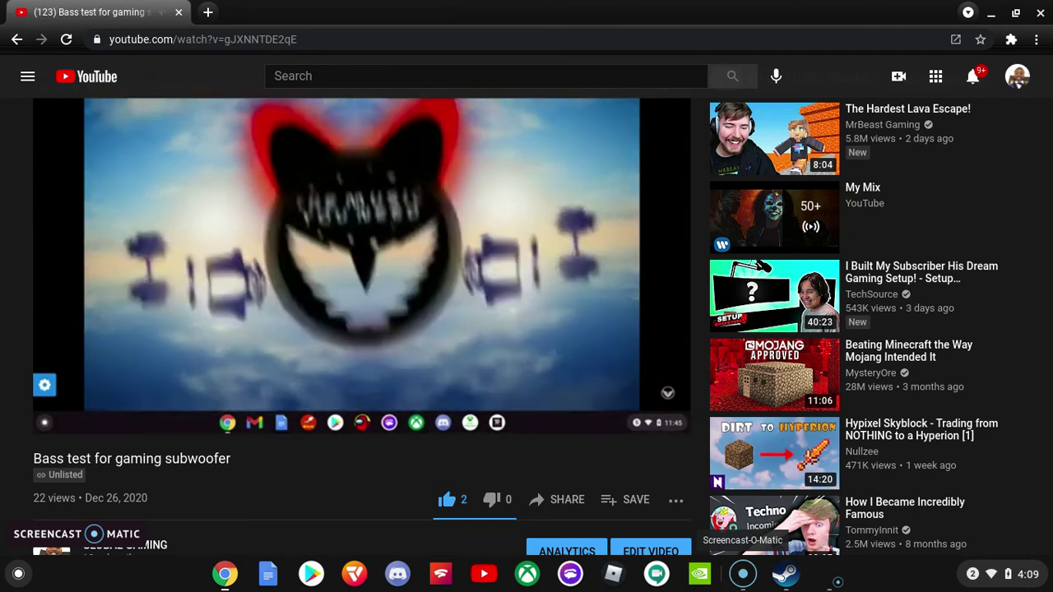
right_click(741, 576)
left_click(742, 577)
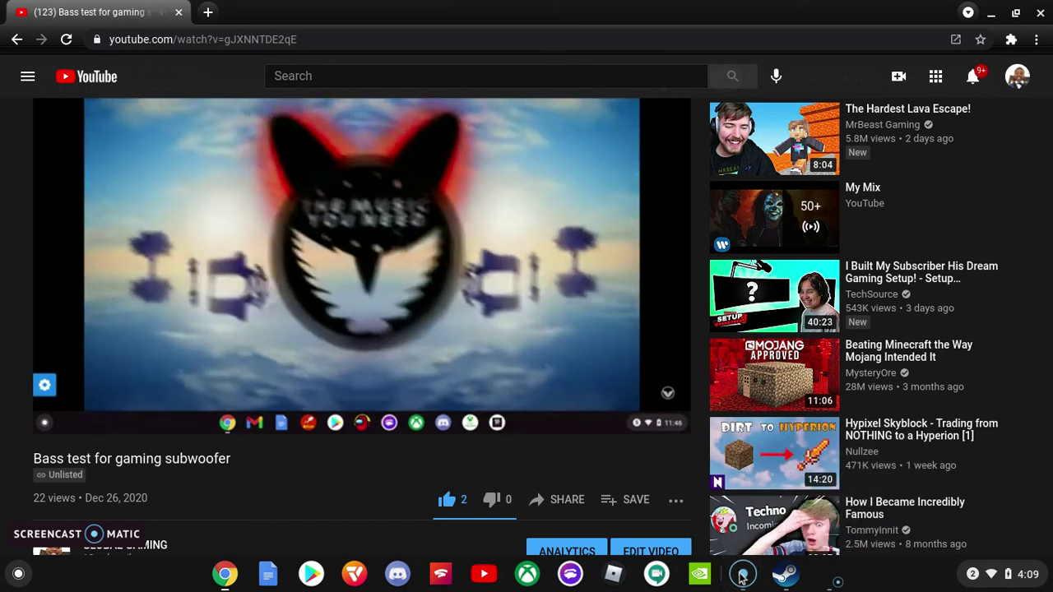